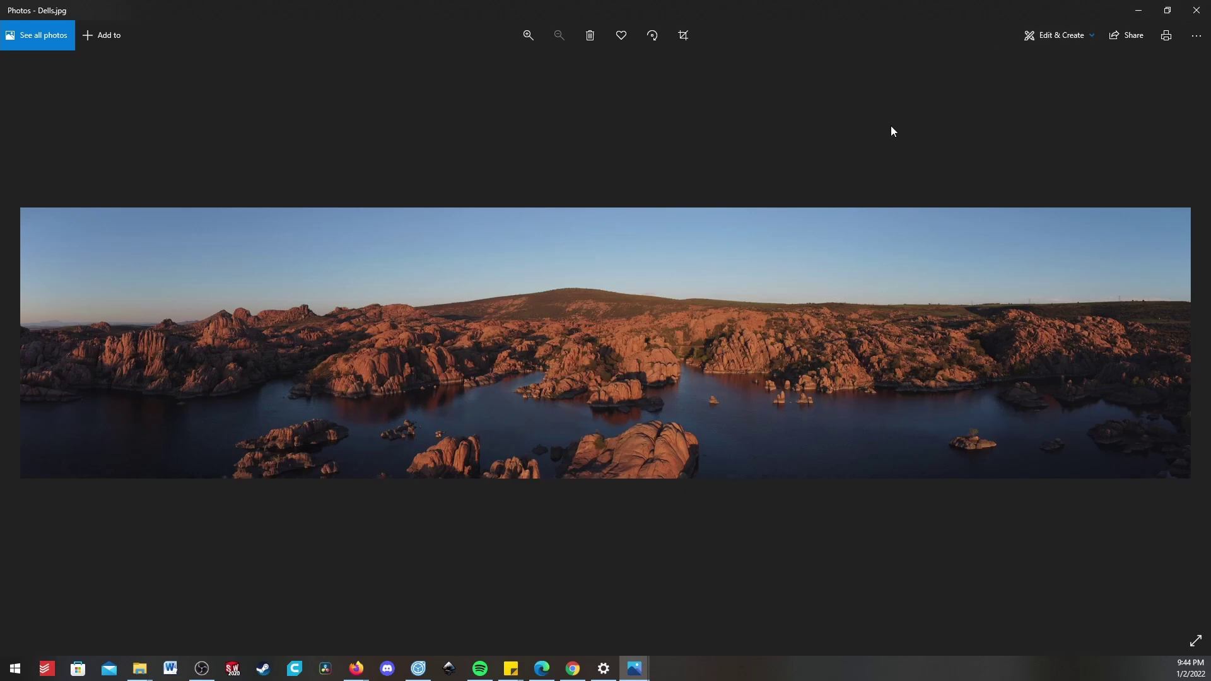
click(1132, 18)
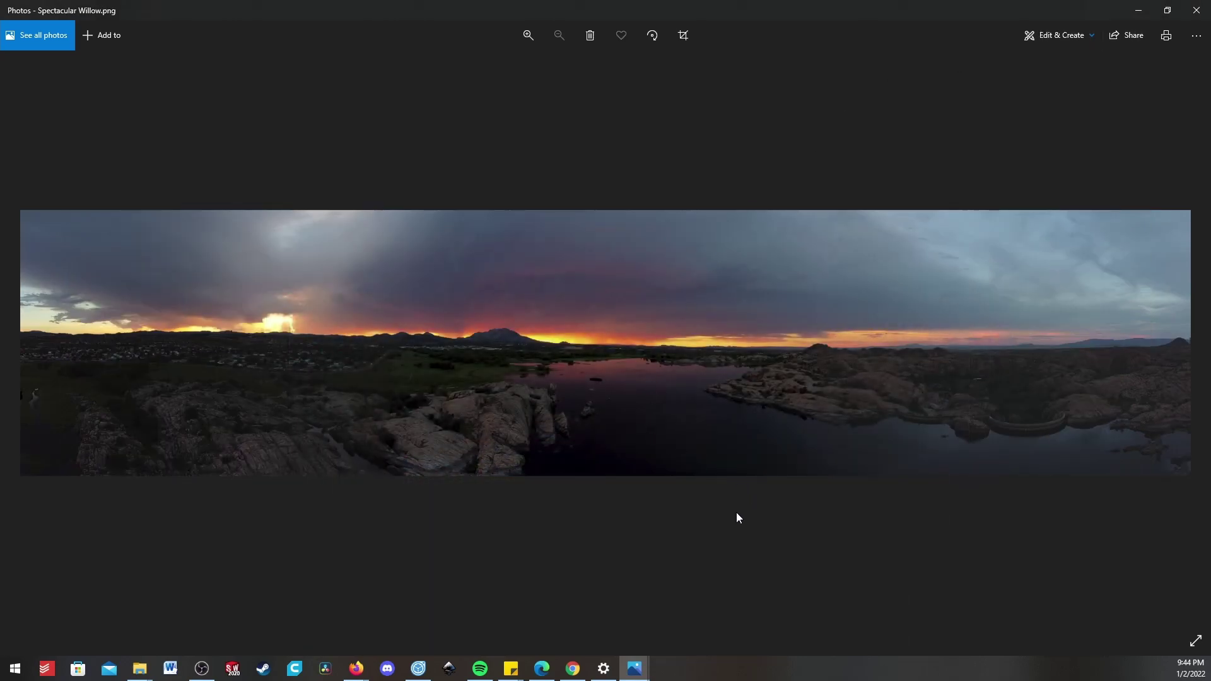
click(1139, 10)
click(314, 34)
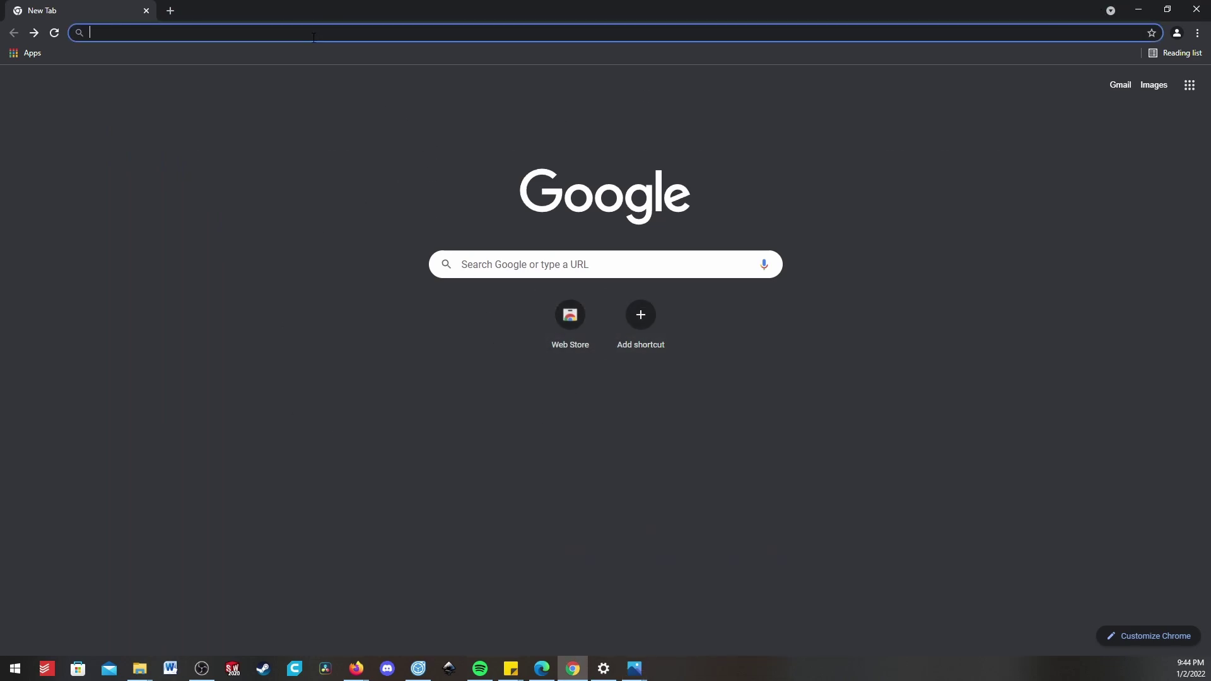
text(https://archive.org/download/ICE2.0.3For64BitWindows)
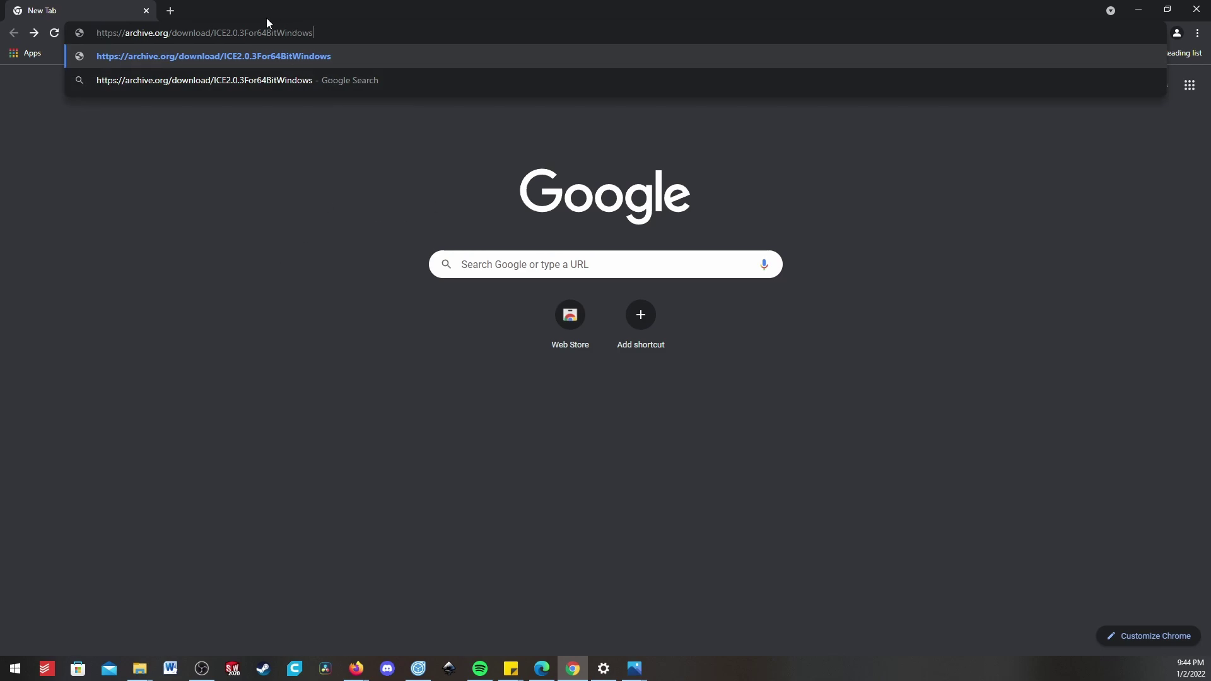
key(Return)
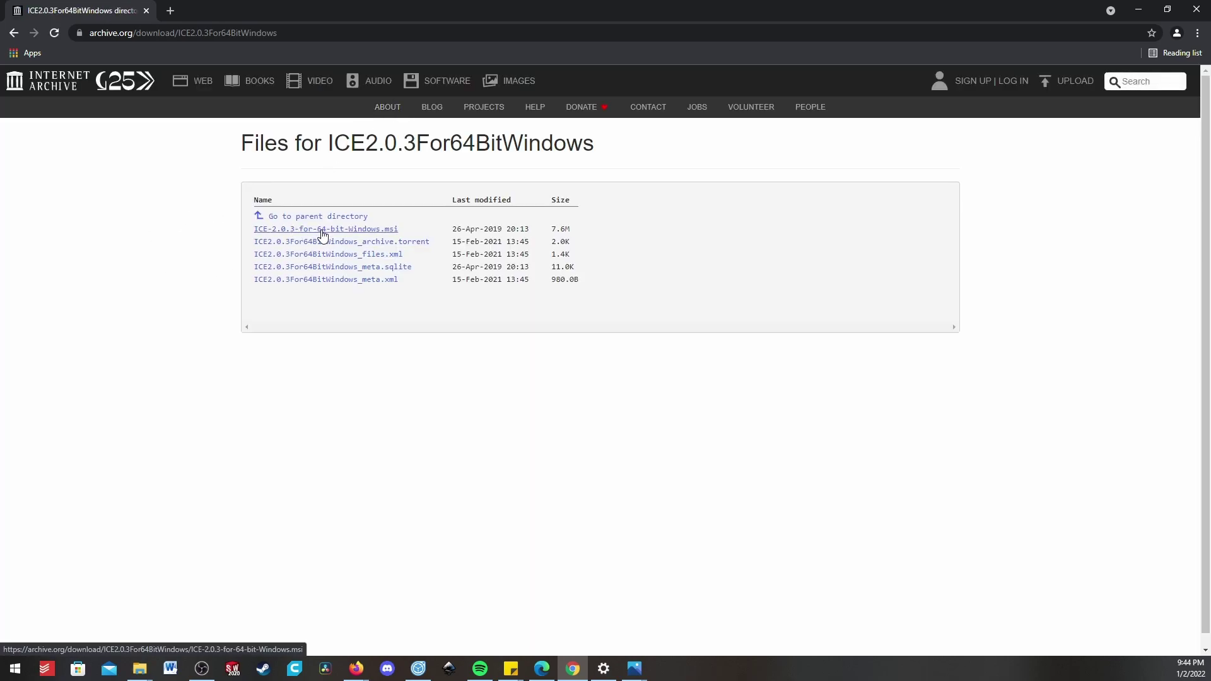
- Download ICE-2.0.3-for-64-bit-Windows.msi and run the installer
click(353, 230)
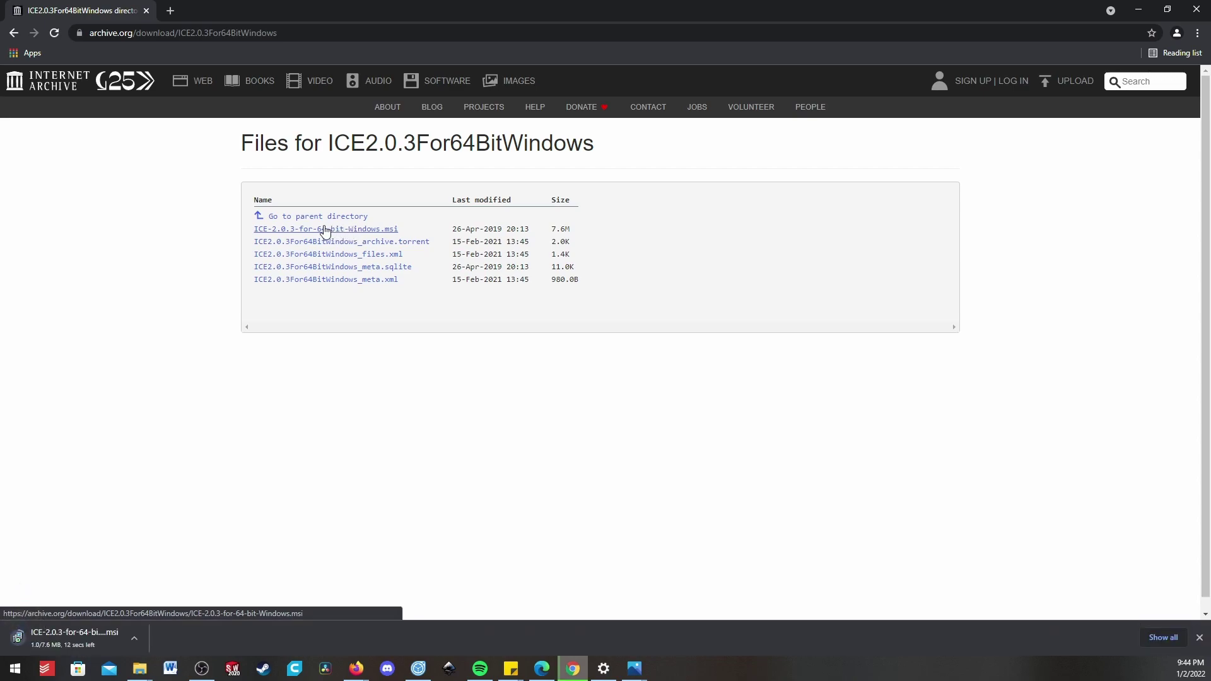
click(61, 636)
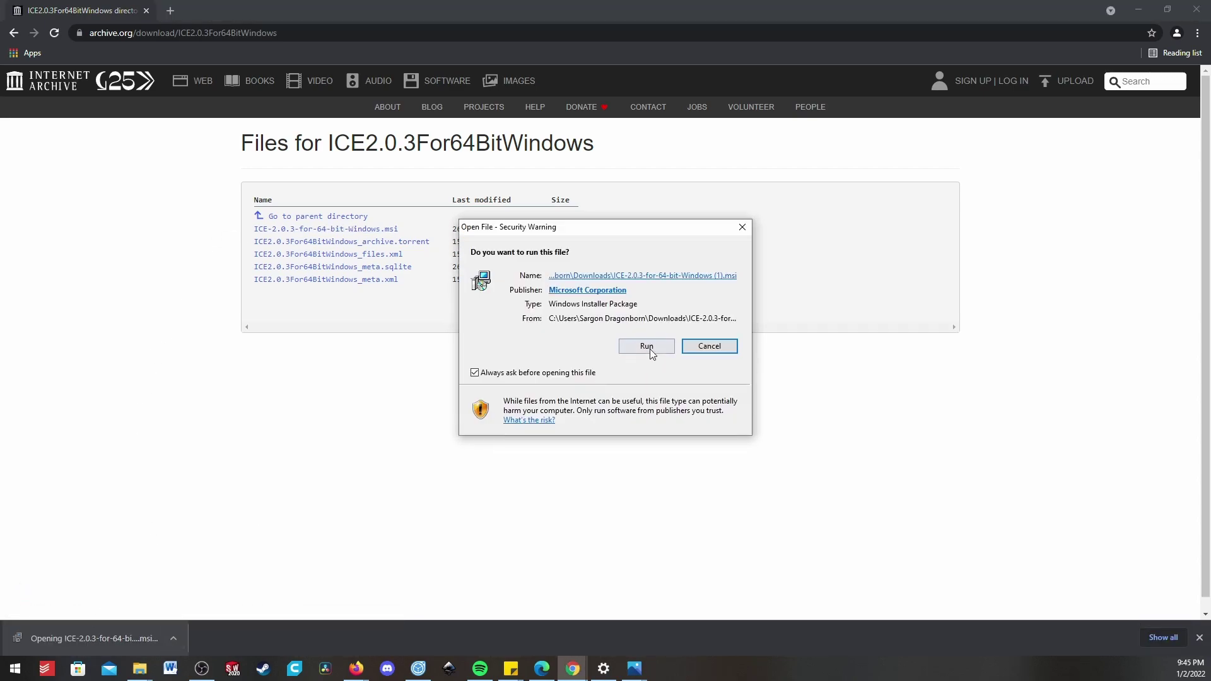
click(653, 346)
click(646, 346)
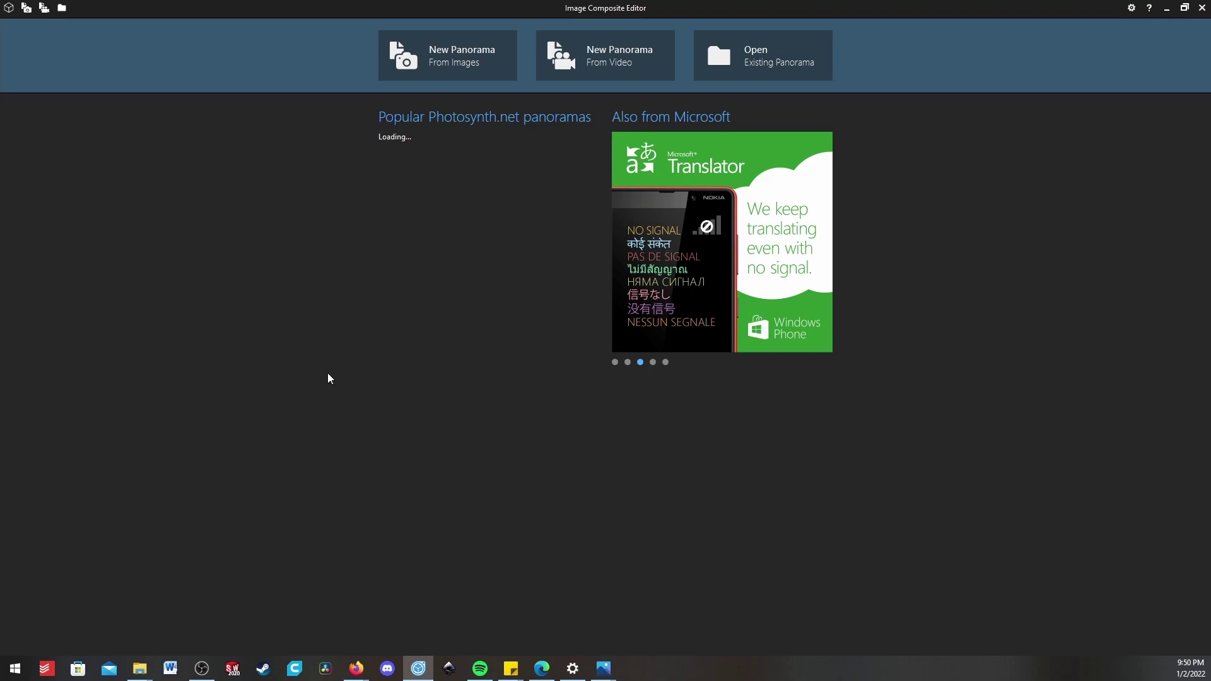
- Start a new panorama from images in Image Composite Editor, importing DJI_0001.JPG through DJI_0026.JPG
click(449, 62)
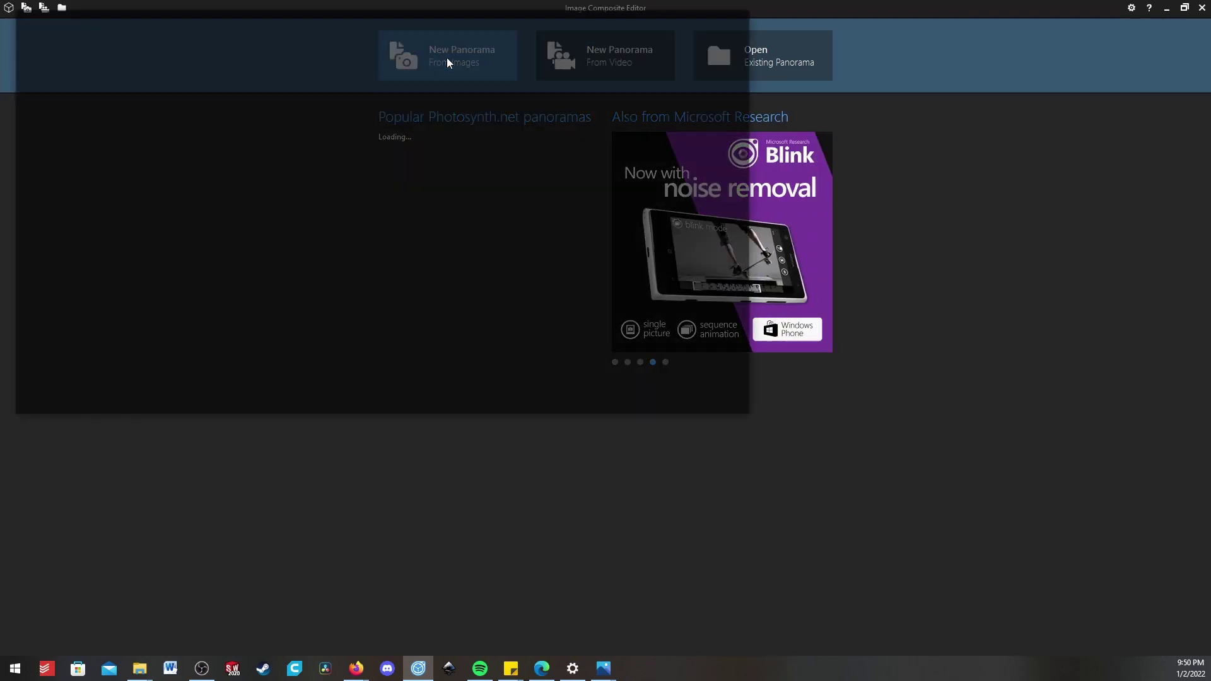
click(699, 398)
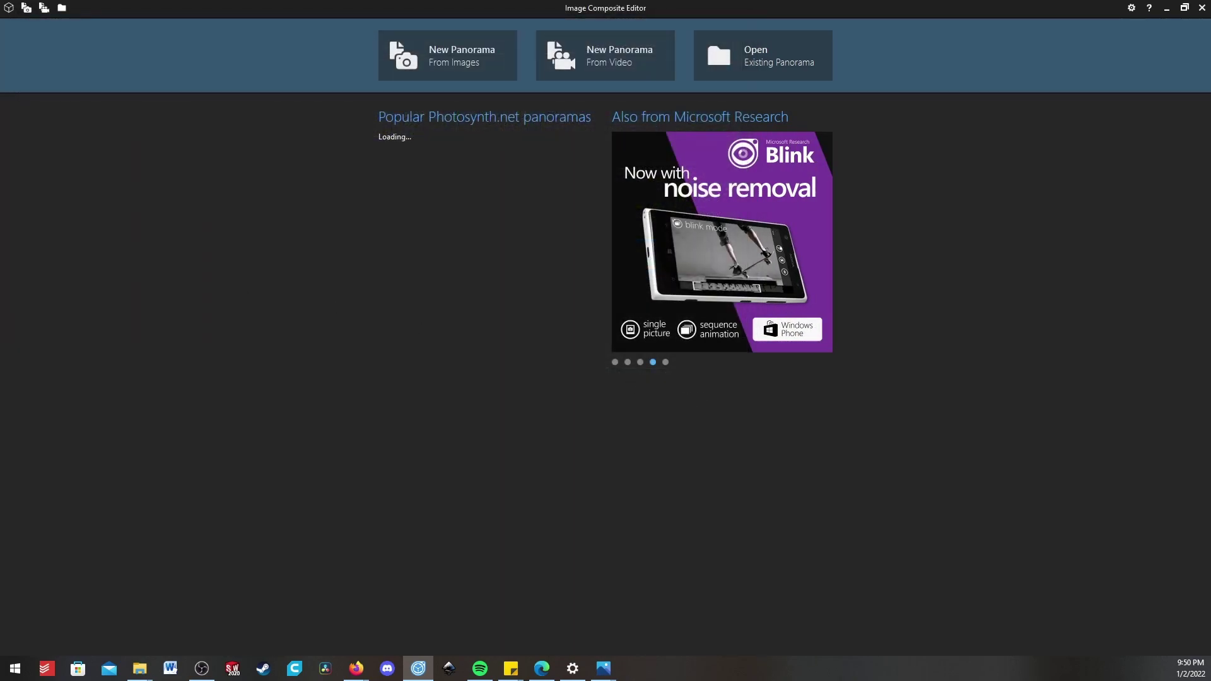
drag(454, 266, 454, 266)
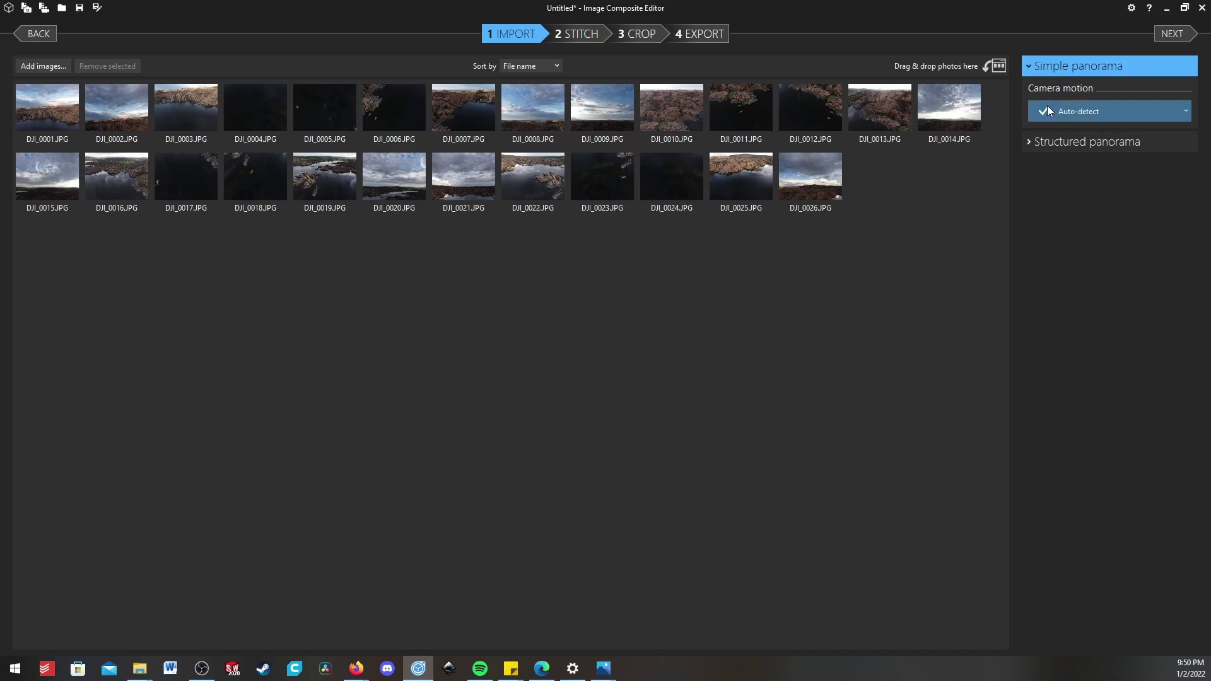
- Try the structured panorama layout with a different row count, and return to the simple panorama mode
click(1035, 142)
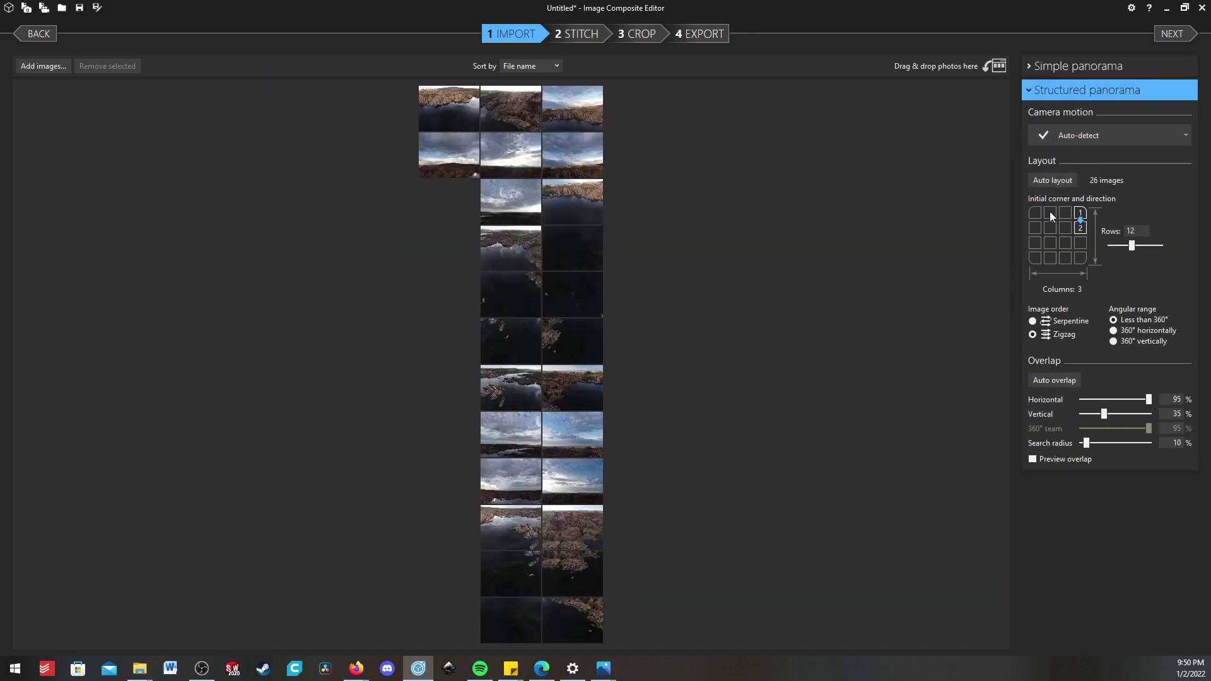
drag(1132, 250, 1109, 256)
click(1065, 64)
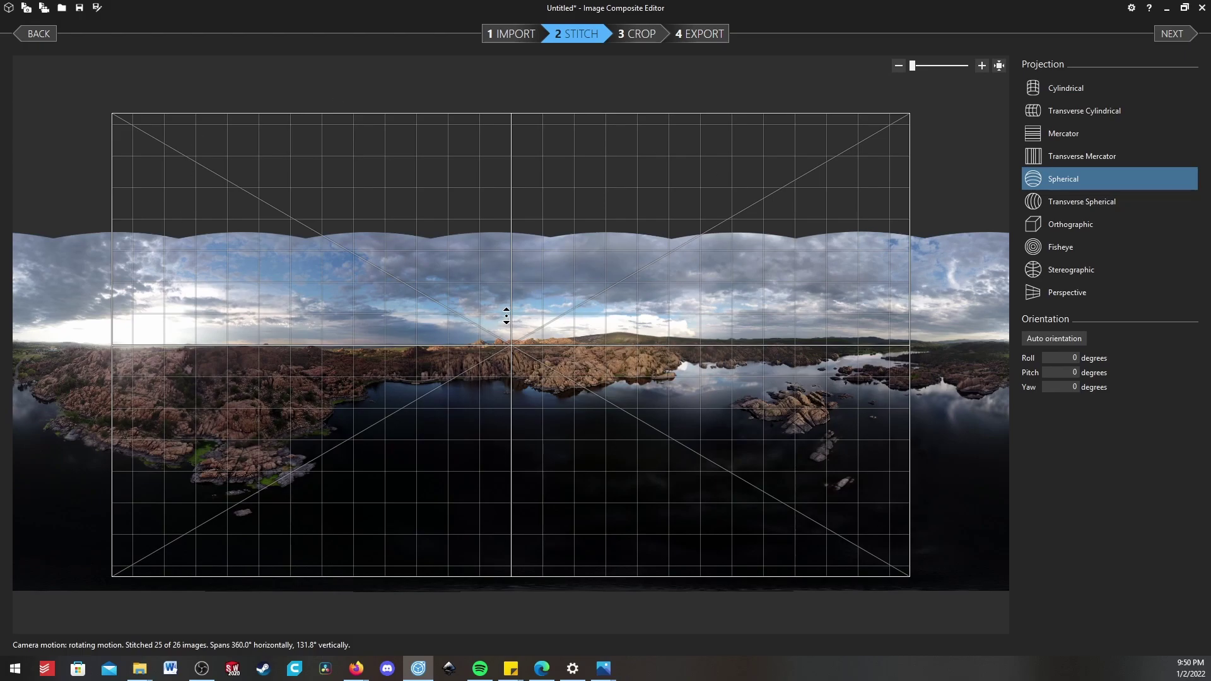
- Reorient the stitched panorama to a pitch of about -0.684 and a yaw of about -106.861 degrees
mouse_move(507, 315)
mouse_down()
mouse_move(508, 278)
mouse_move(502, 322)
mouse_up()
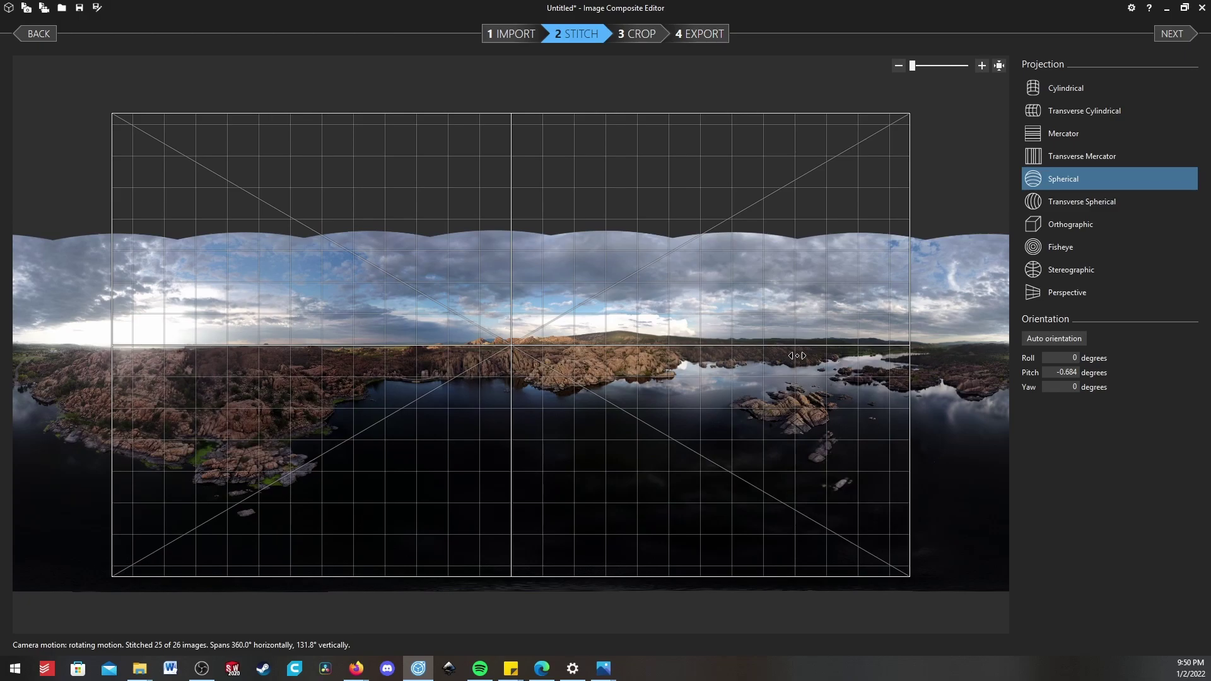
drag(642, 342, 566, 333)
drag(265, 353, 618, 344)
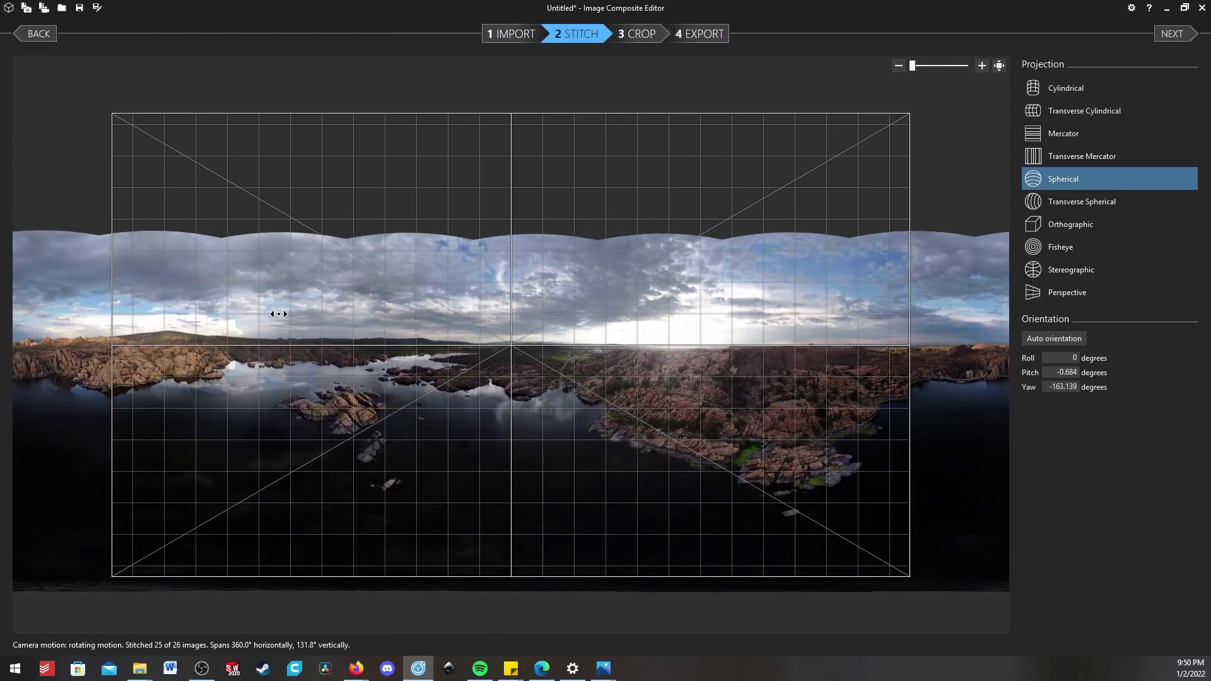
drag(313, 349, 396, 224)
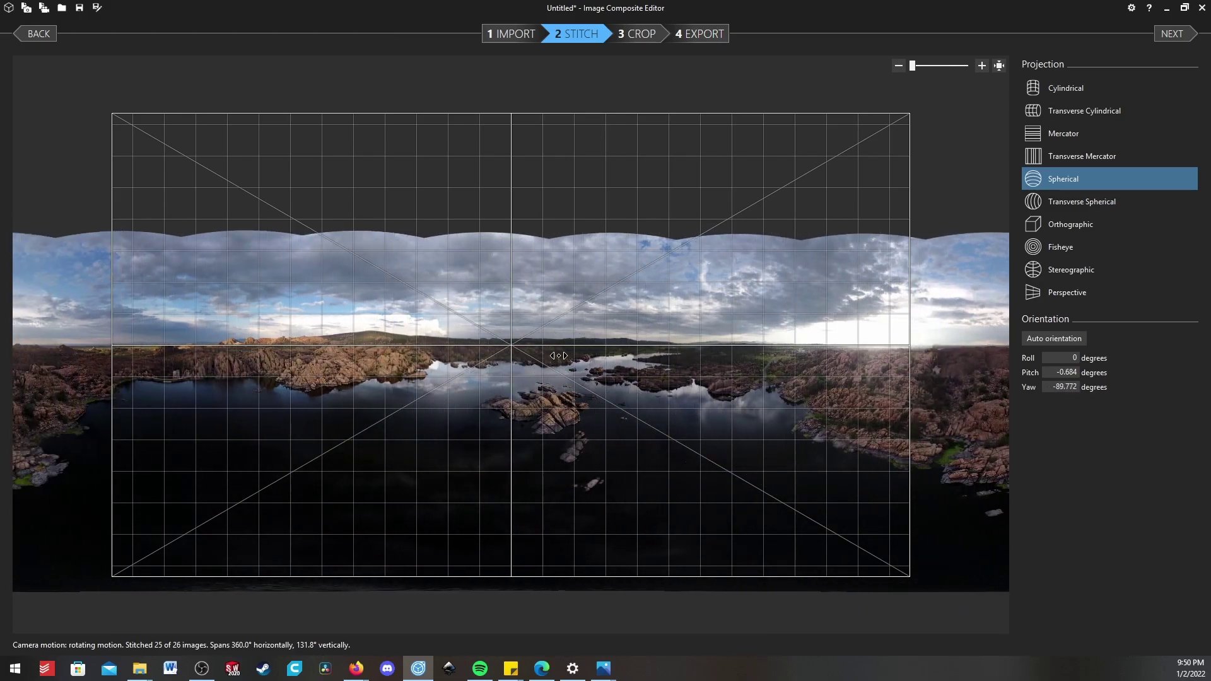
drag(625, 339, 322, 365)
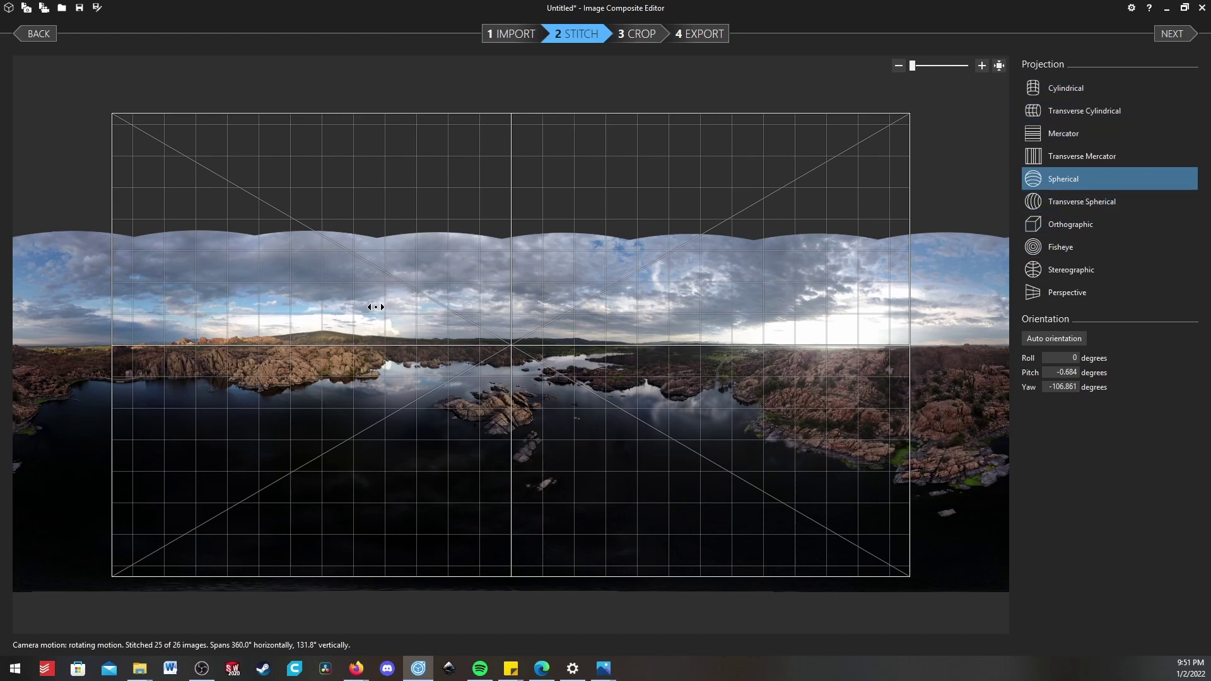
- Try the Mercator and Transverse Mercator projections on the panorama, and return to the Spherical projection
click(1051, 131)
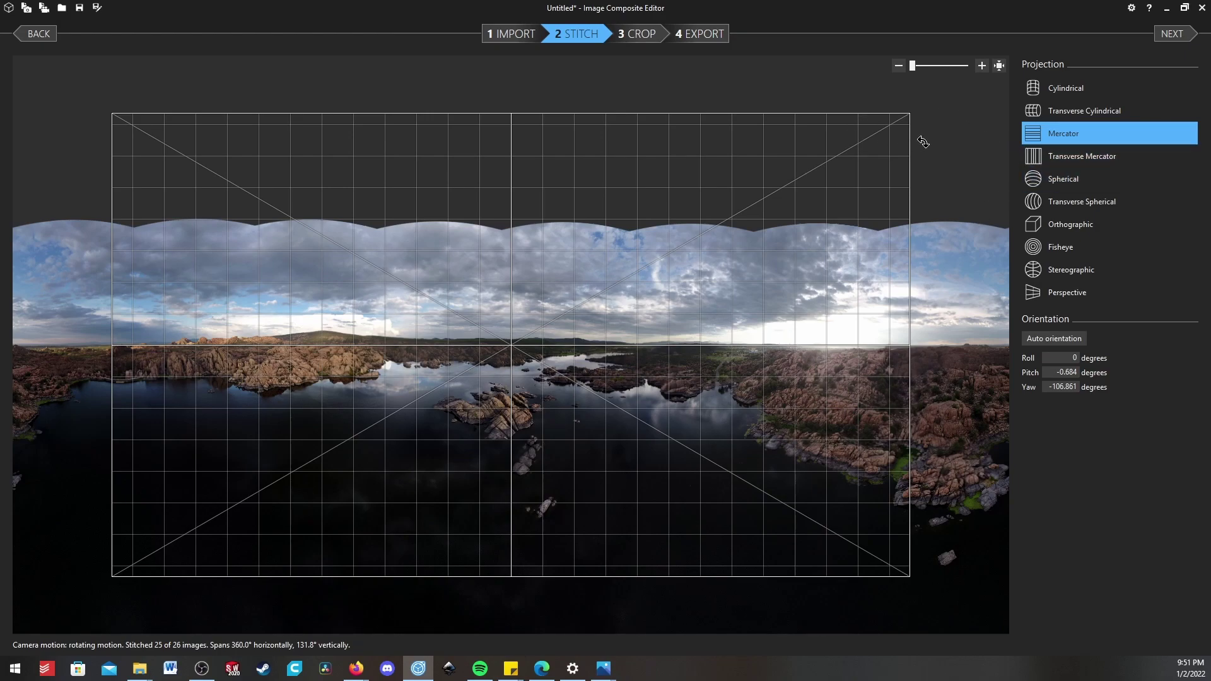
click(1111, 156)
drag(572, 311, 465, 311)
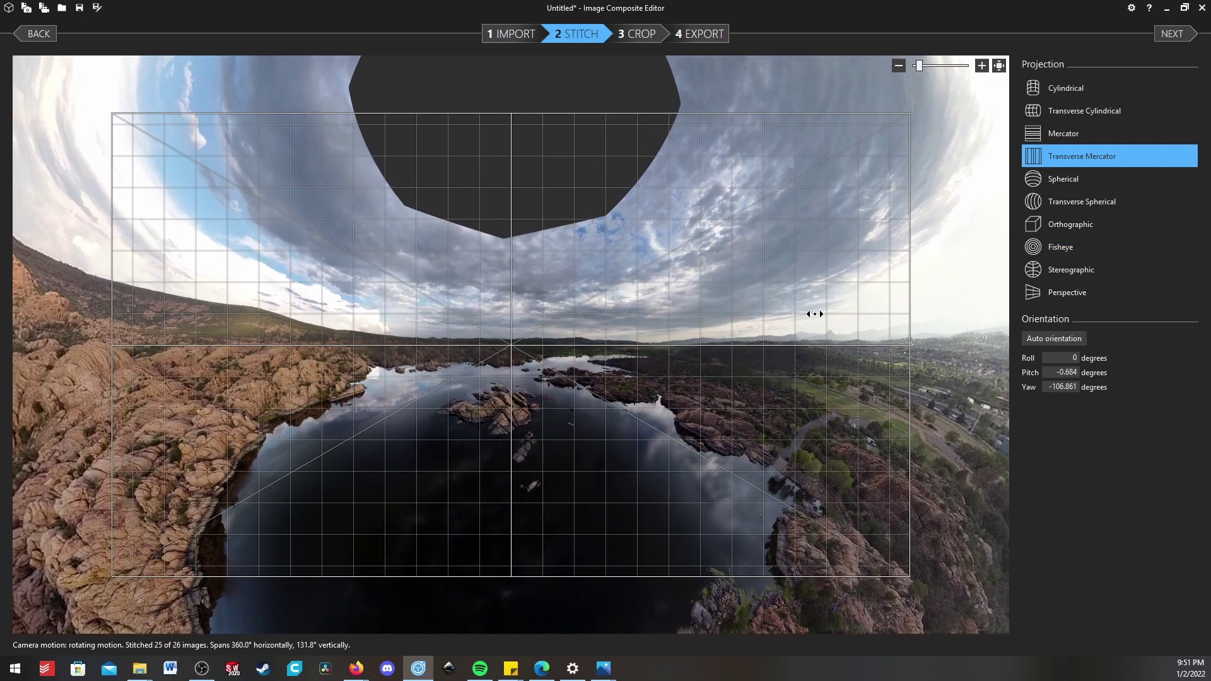
click(1052, 174)
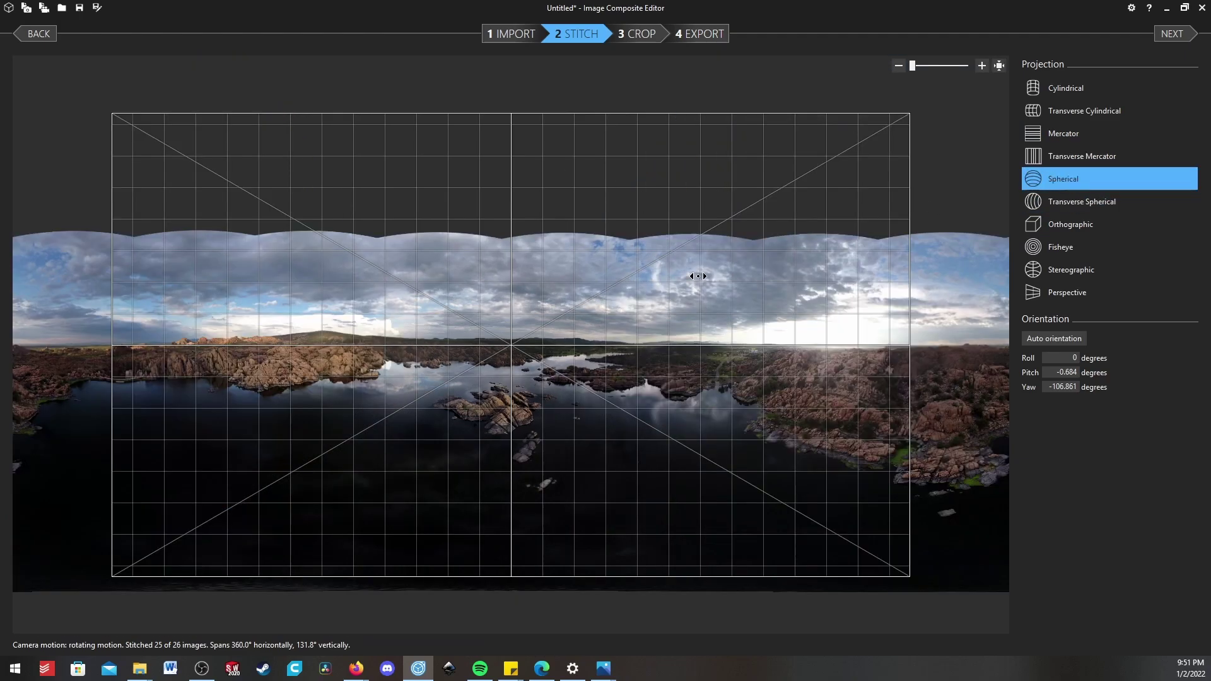
- Rotate the panorama to a yaw of about -27.259 degrees in Orthographic projection, restore Spherical and proceed to the crop stage
click(1070, 224)
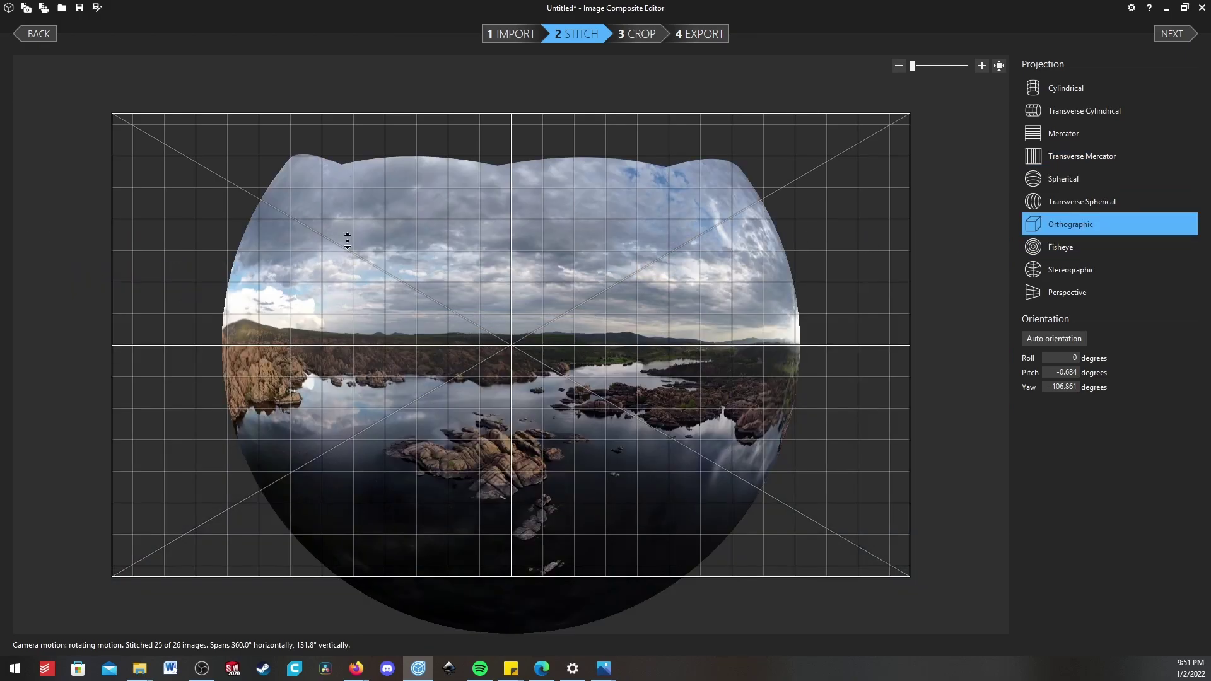
drag(351, 316, 762, 336)
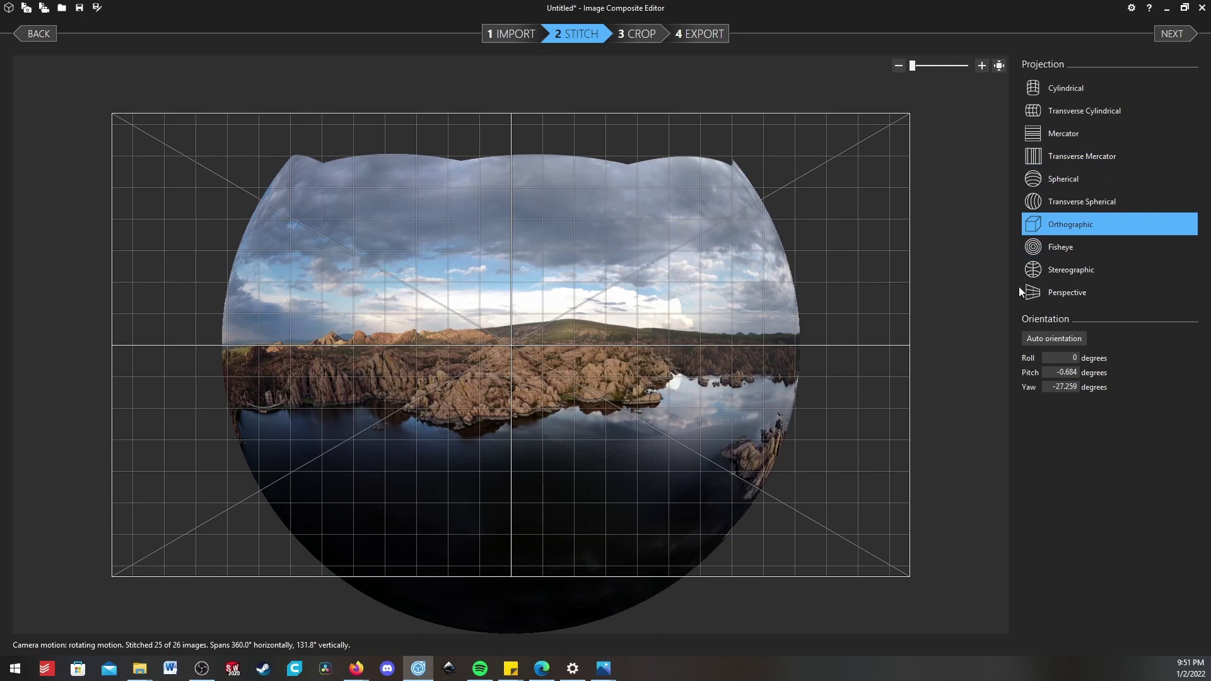
click(1084, 175)
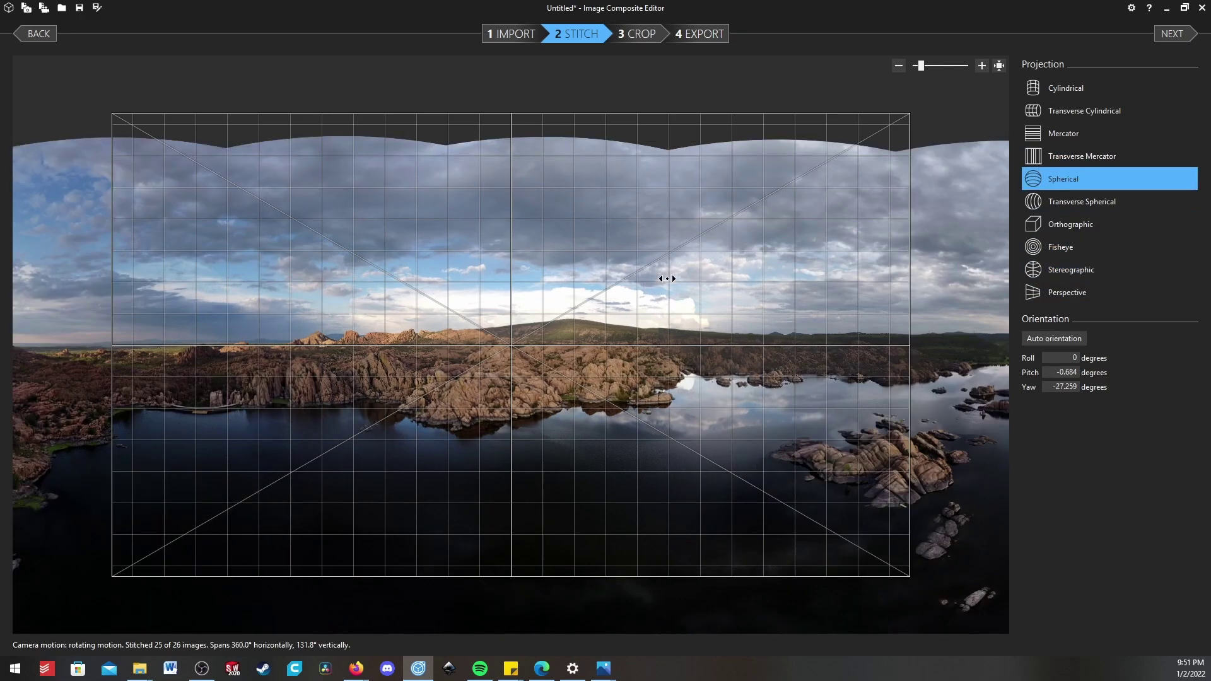
click(1172, 34)
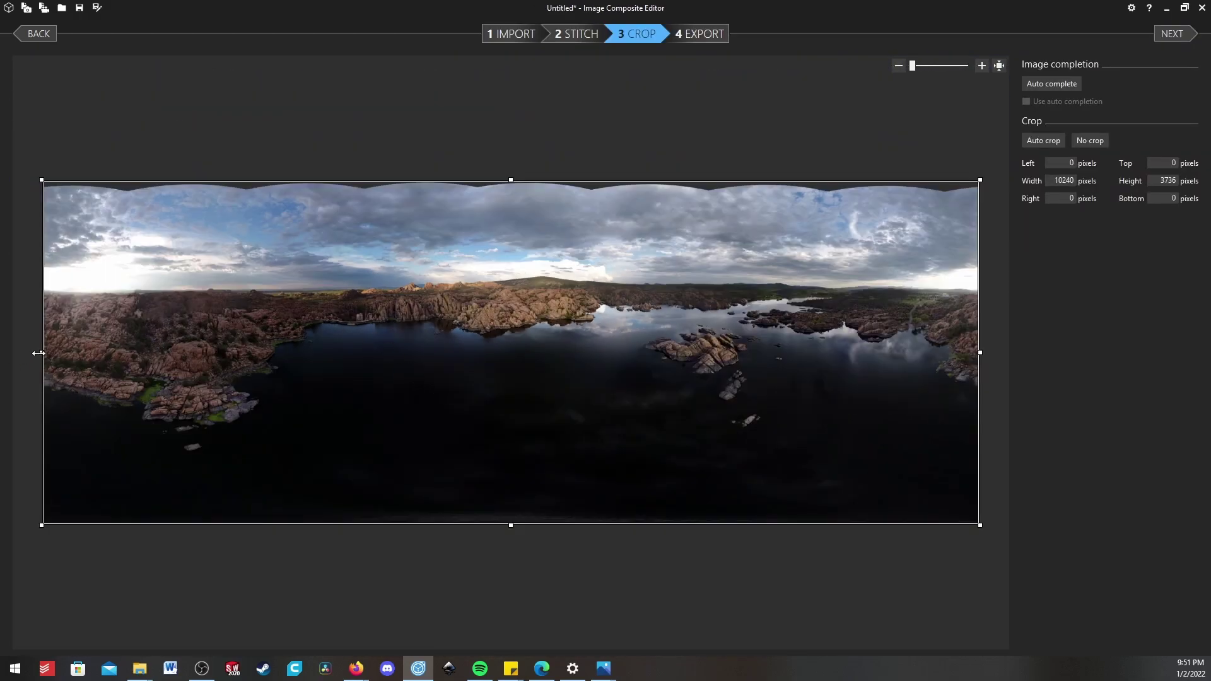
- Try narrowing the crop to about 5210 pixels wide, and restore it to the full 10240 pixel width
drag(39, 353, 360, 332)
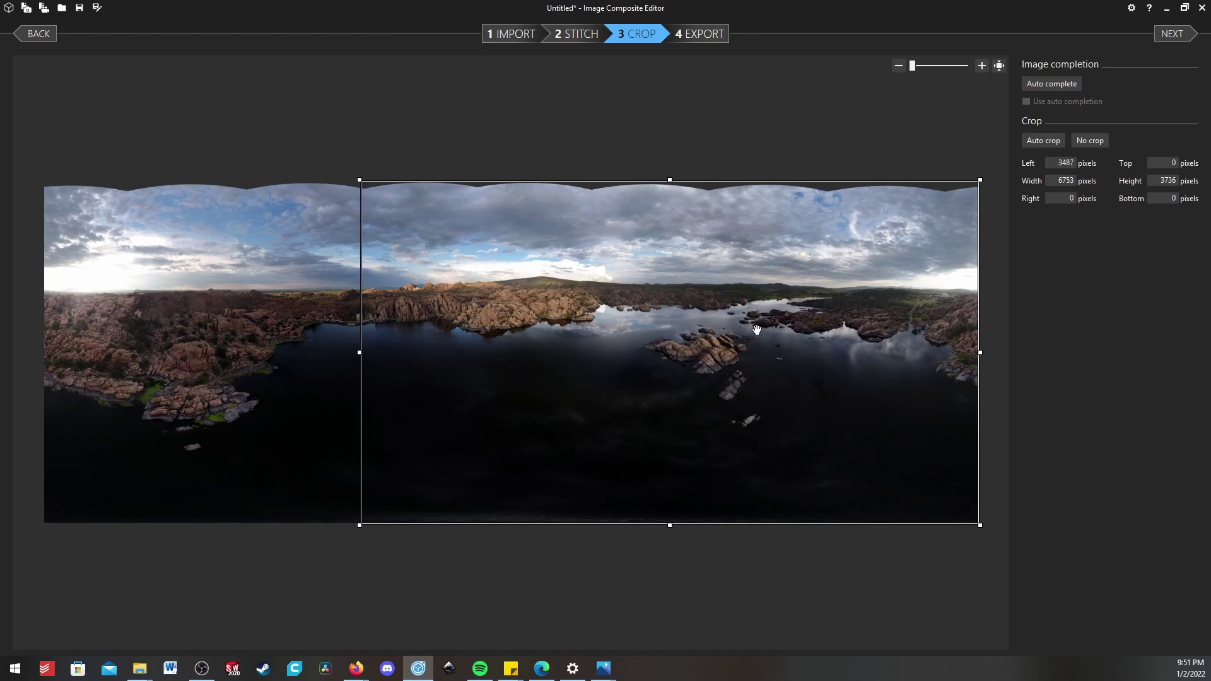
drag(978, 349, 744, 344)
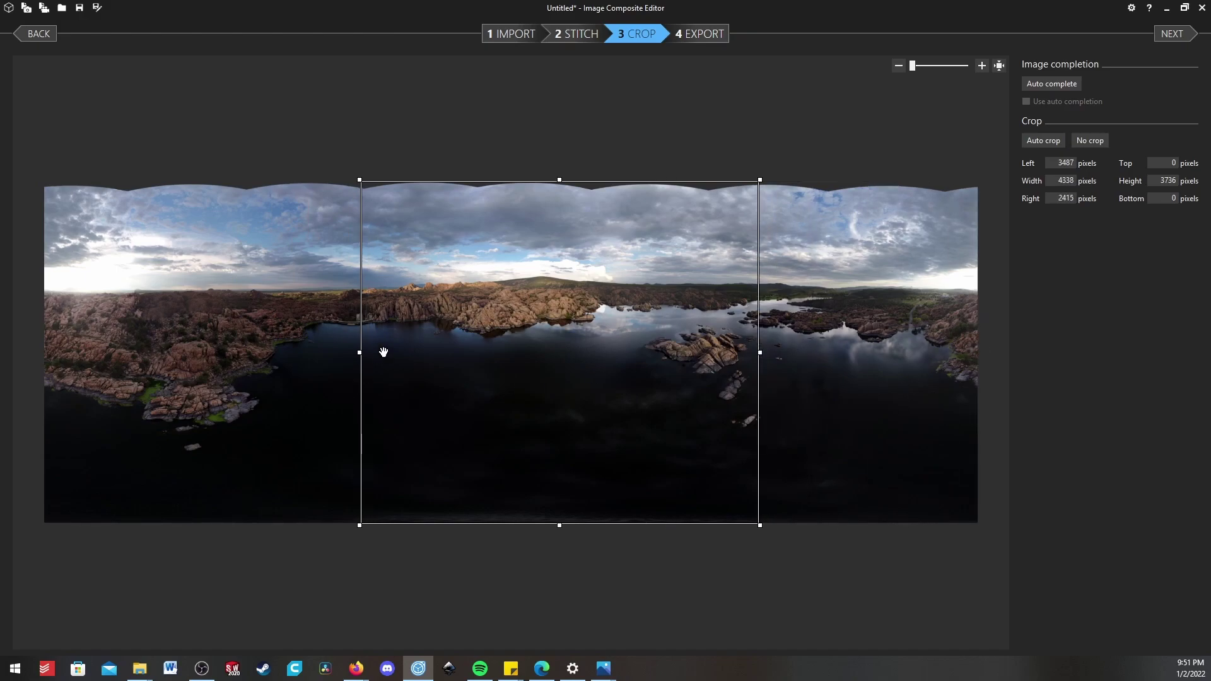
drag(358, 352, 278, 347)
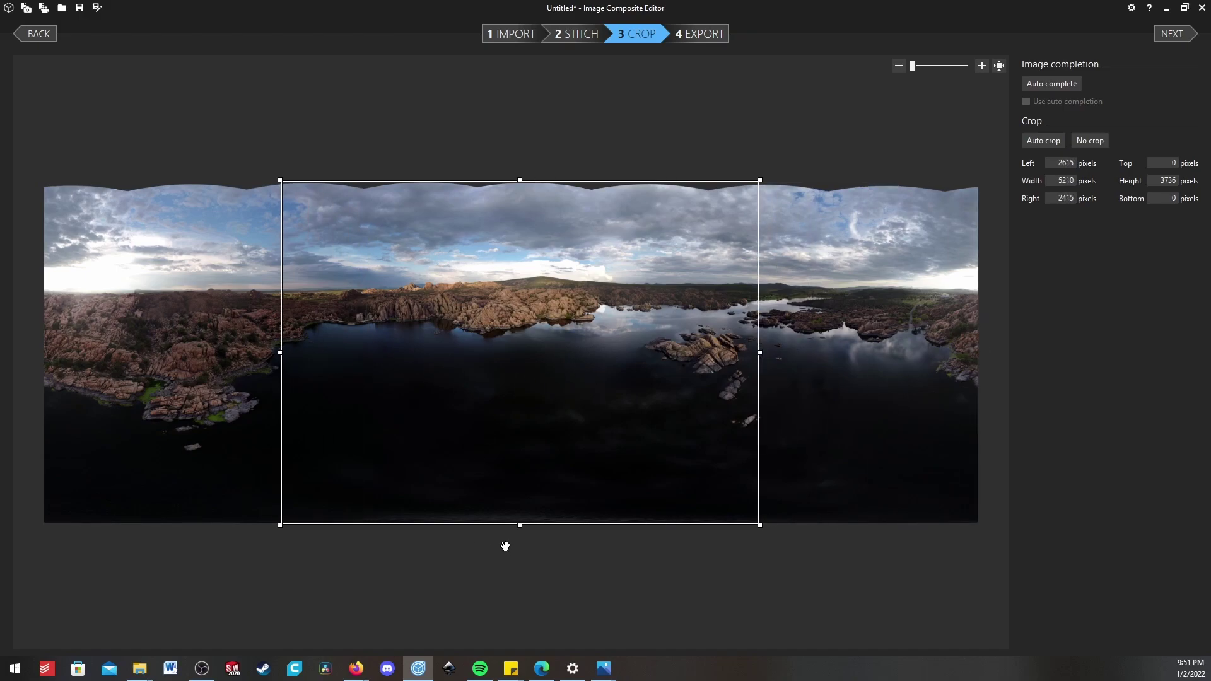
drag(520, 526, 519, 566)
drag(280, 340, 38, 339)
drag(760, 352, 979, 352)
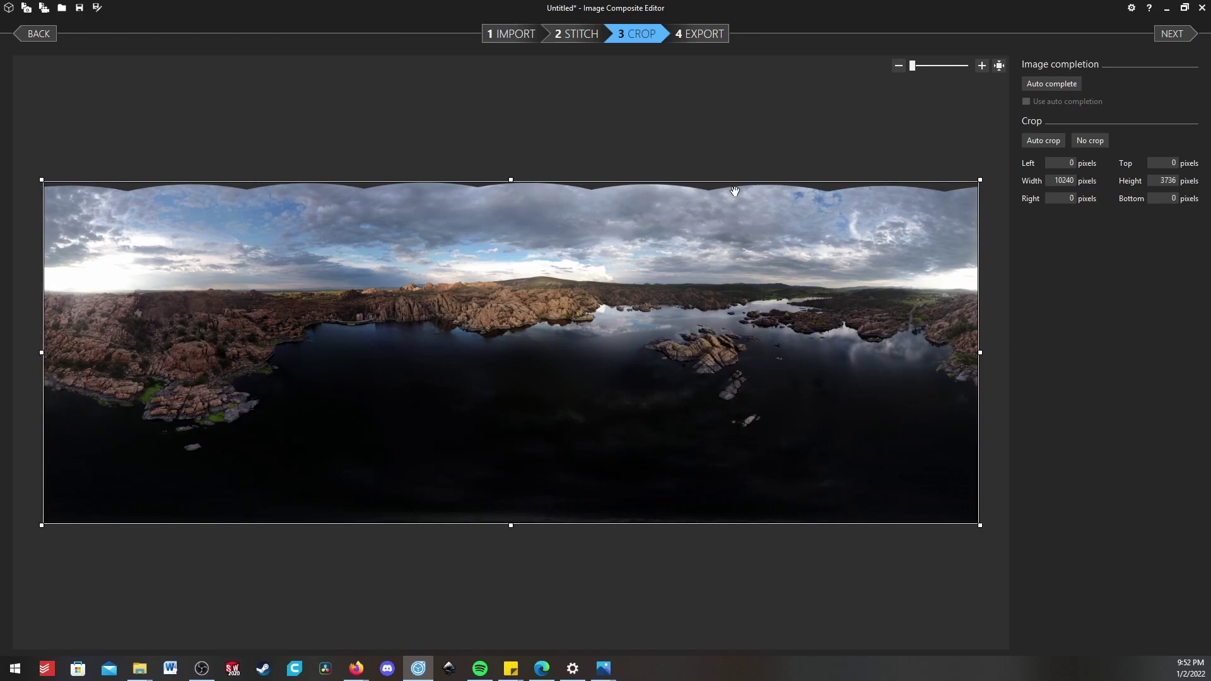
- Fill the panorama's missing upper edge areas with automatic image completion and inspect the filled sky
scroll(574, 126, up, 5)
scroll(578, 140, down, 2)
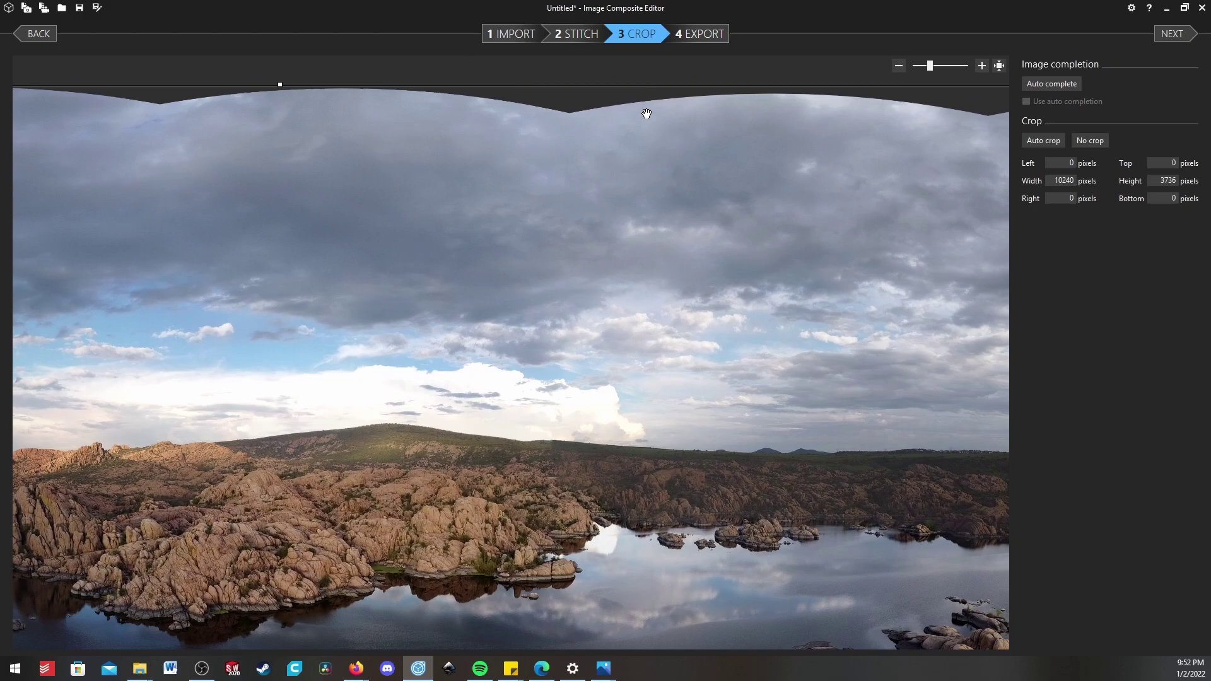
click(1059, 80)
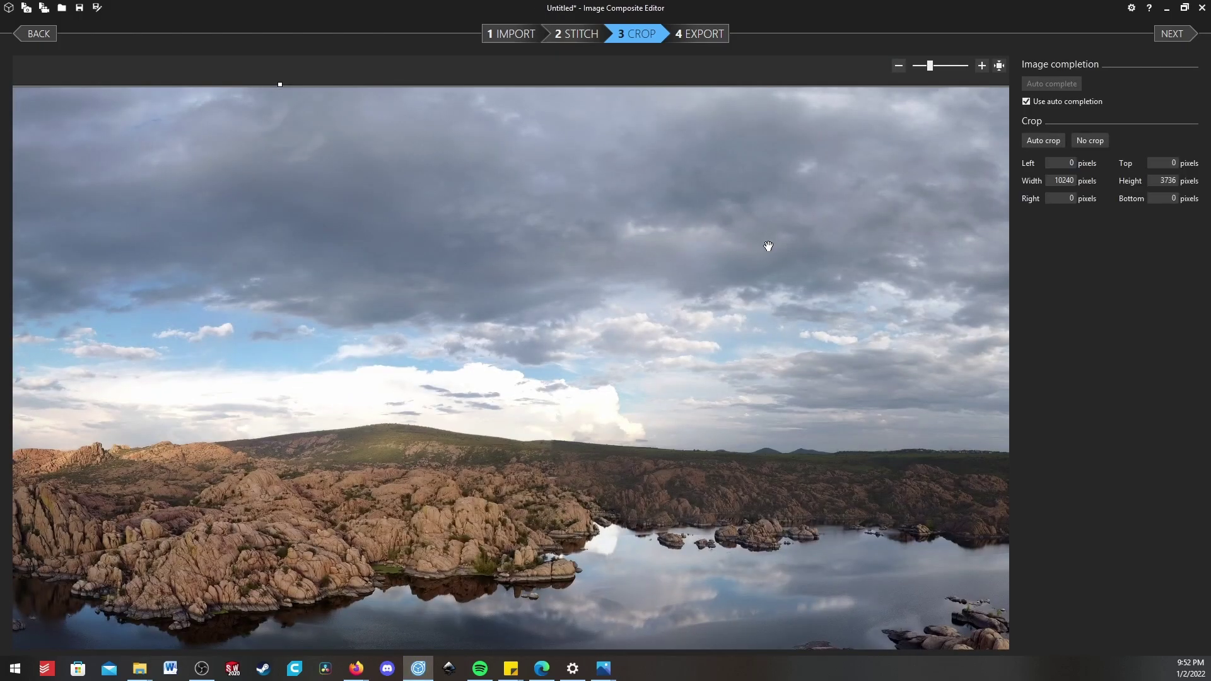
scroll(668, 210, down, 2)
scroll(554, 94, up, 3)
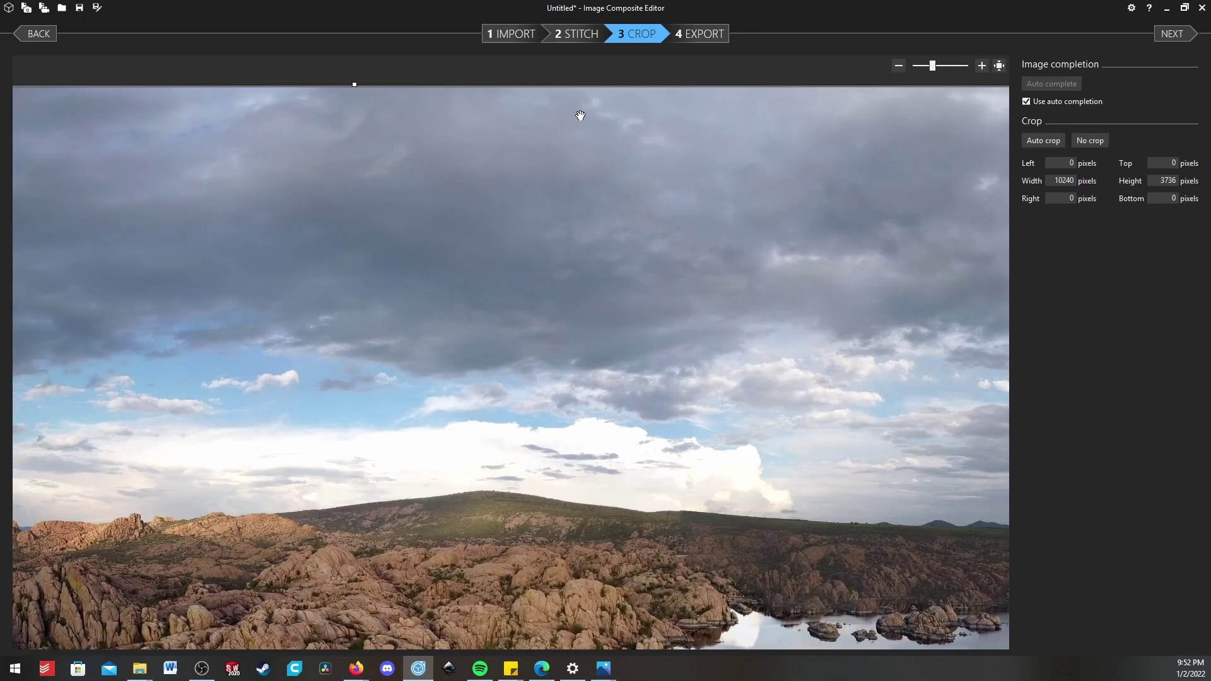
- Toggle auto completion off and on to compare the upper edge, and leave it turned off
click(1027, 101)
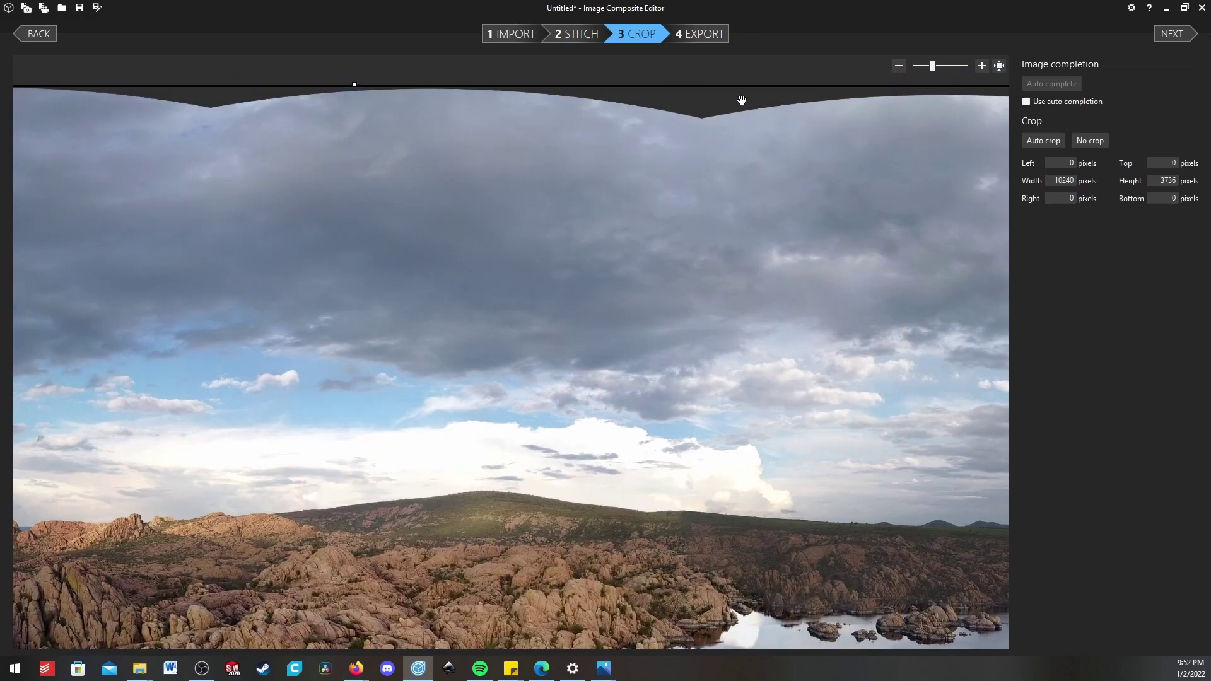
click(1027, 101)
scroll(692, 100, up, 3)
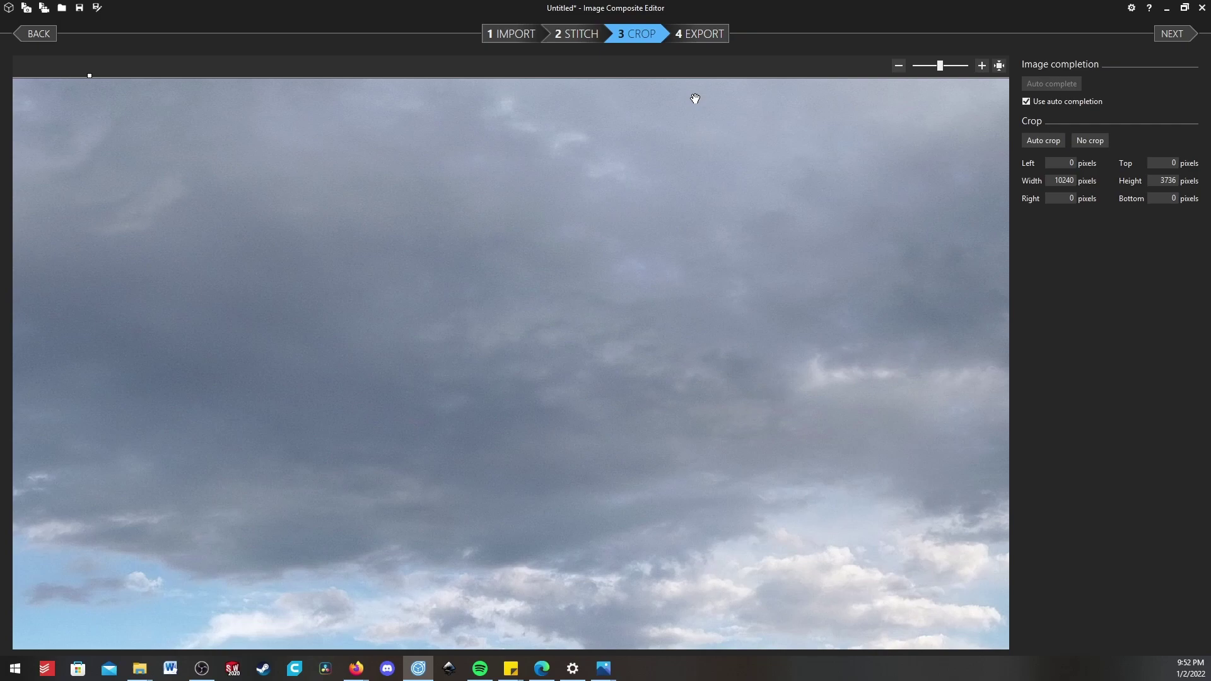
scroll(571, 178, down, 5)
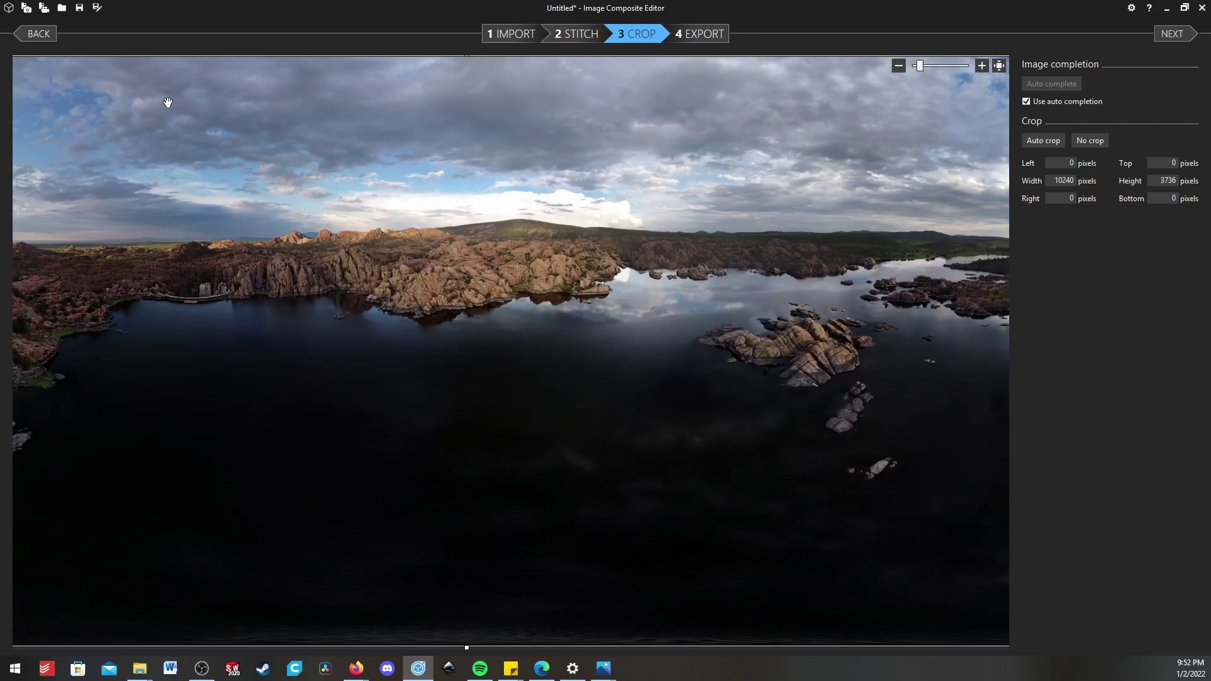
drag(453, 189, 506, 208)
scroll(506, 209, down, 2)
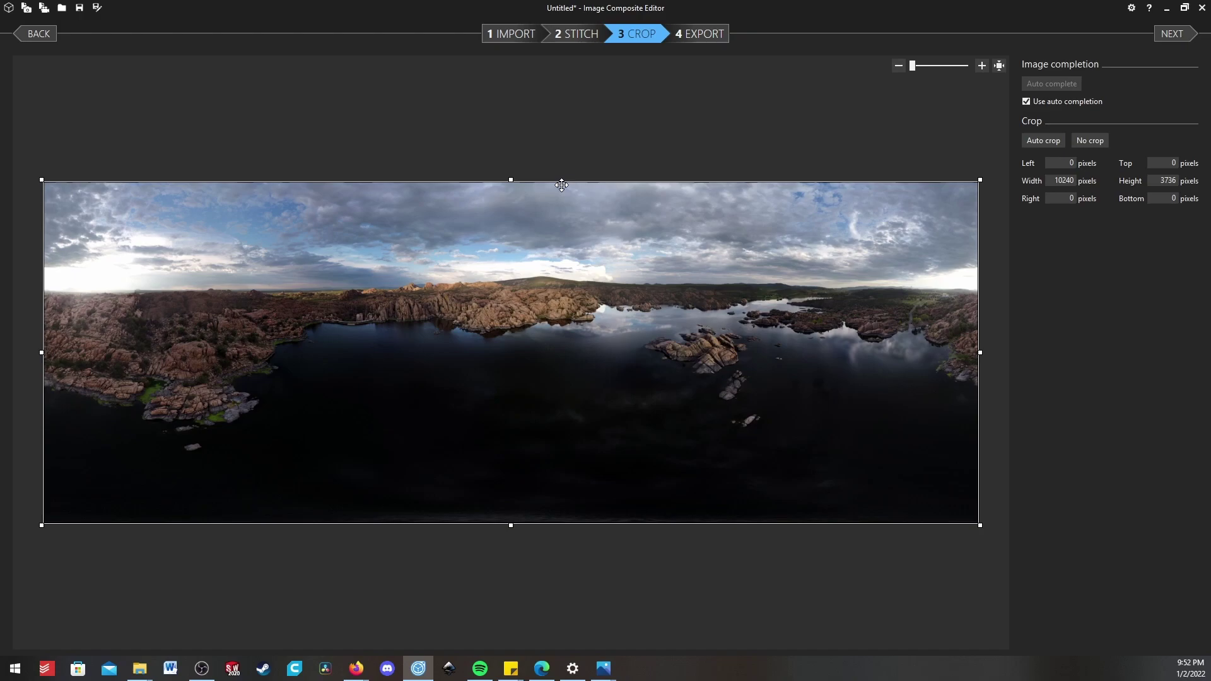
click(1031, 103)
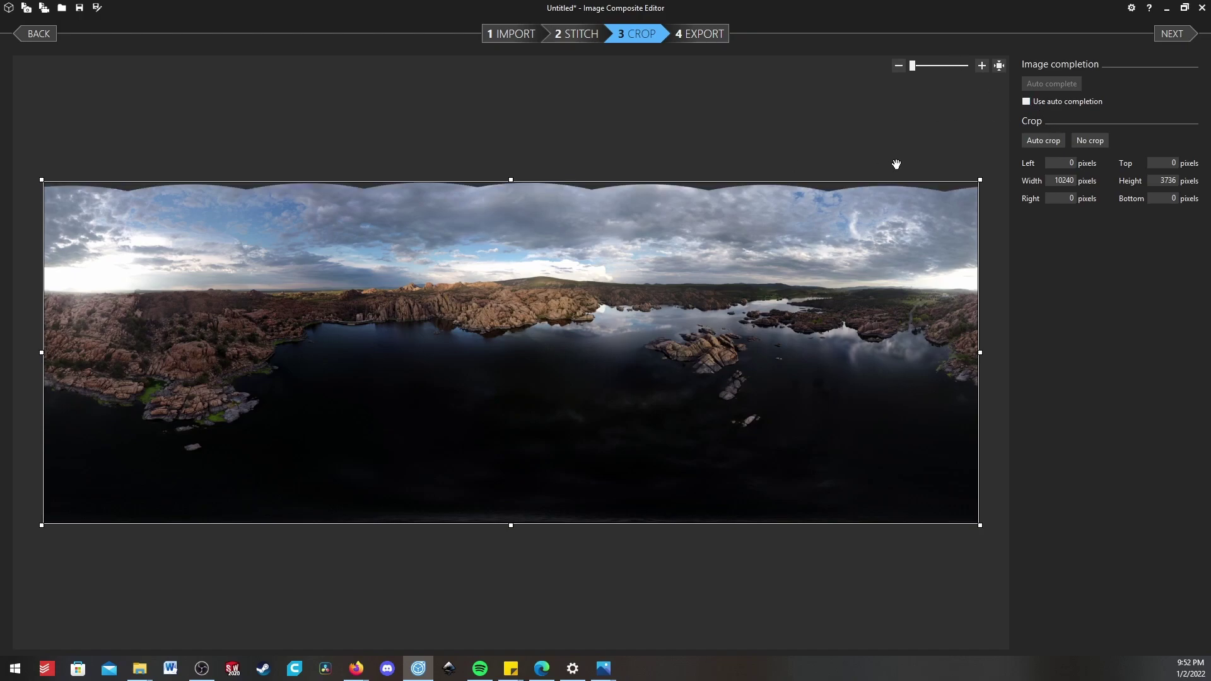
- Re-enable auto completion and export the panorama to disk as a JPEG named Testing in the Mavic Mini folder Edited > Panos
click(1050, 103)
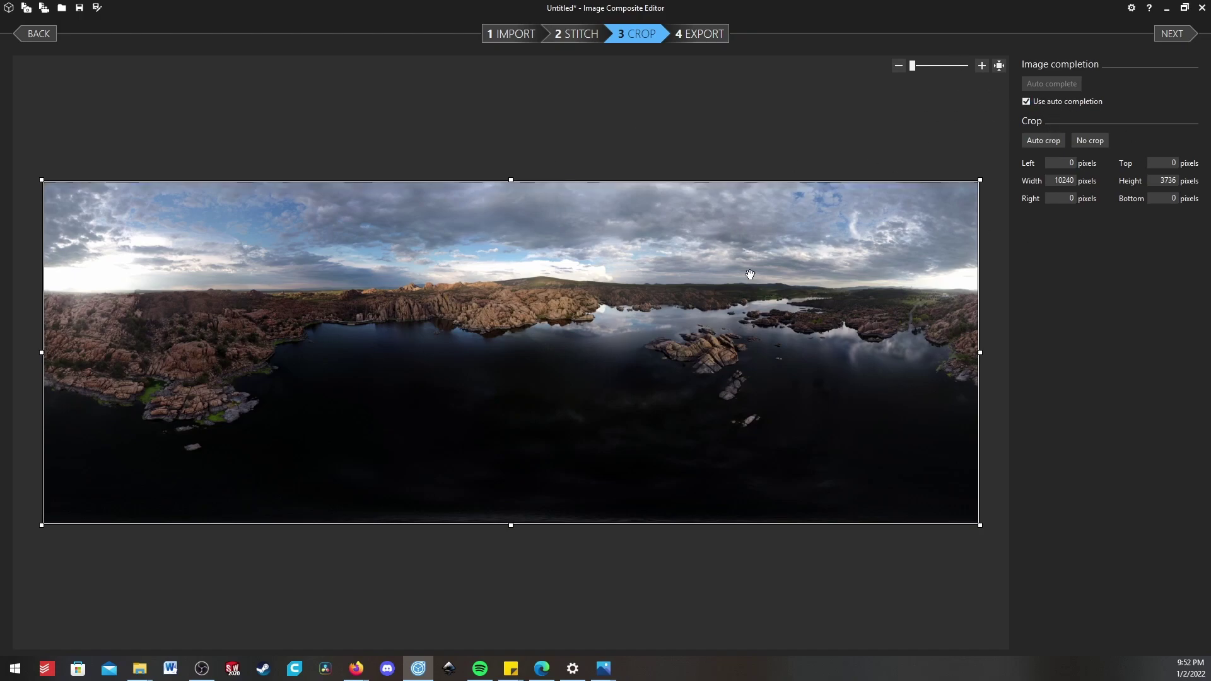
click(1165, 36)
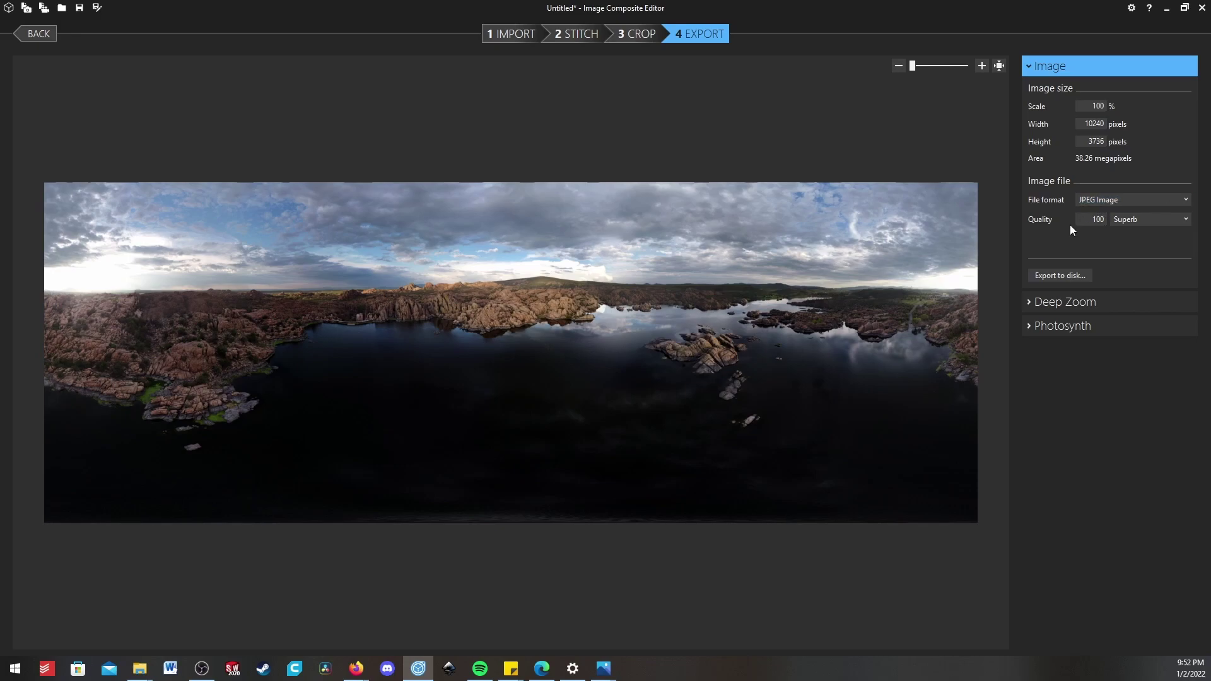
click(1069, 274)
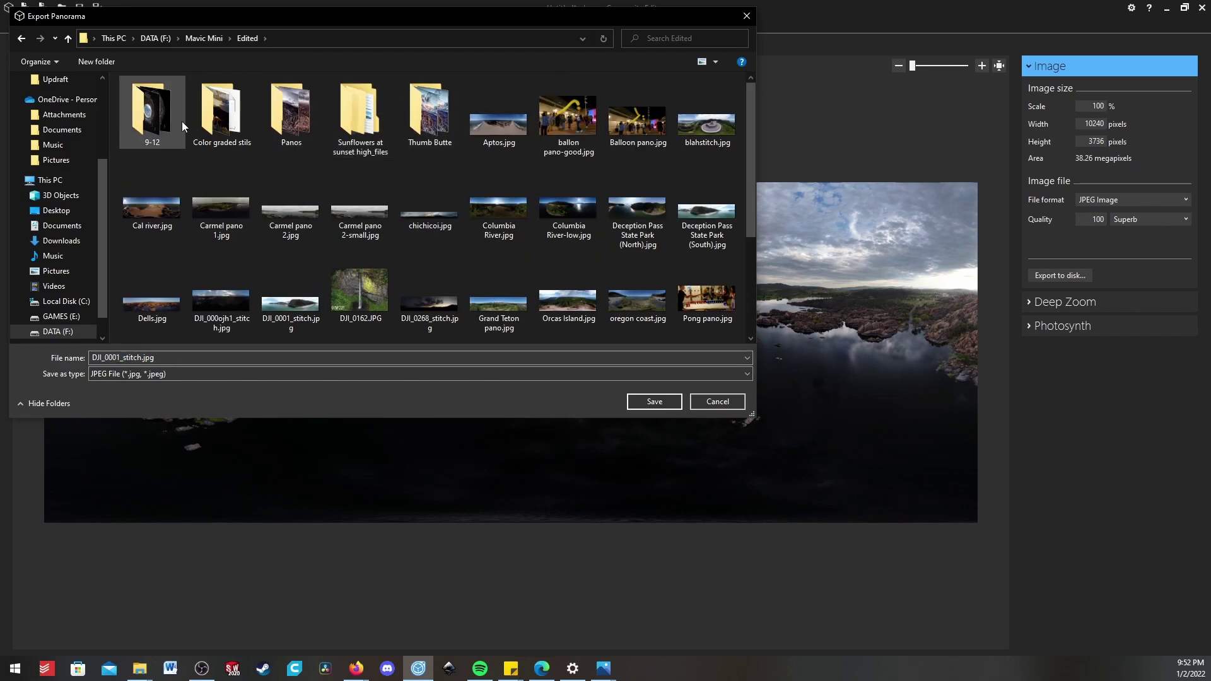
double_click(309, 119)
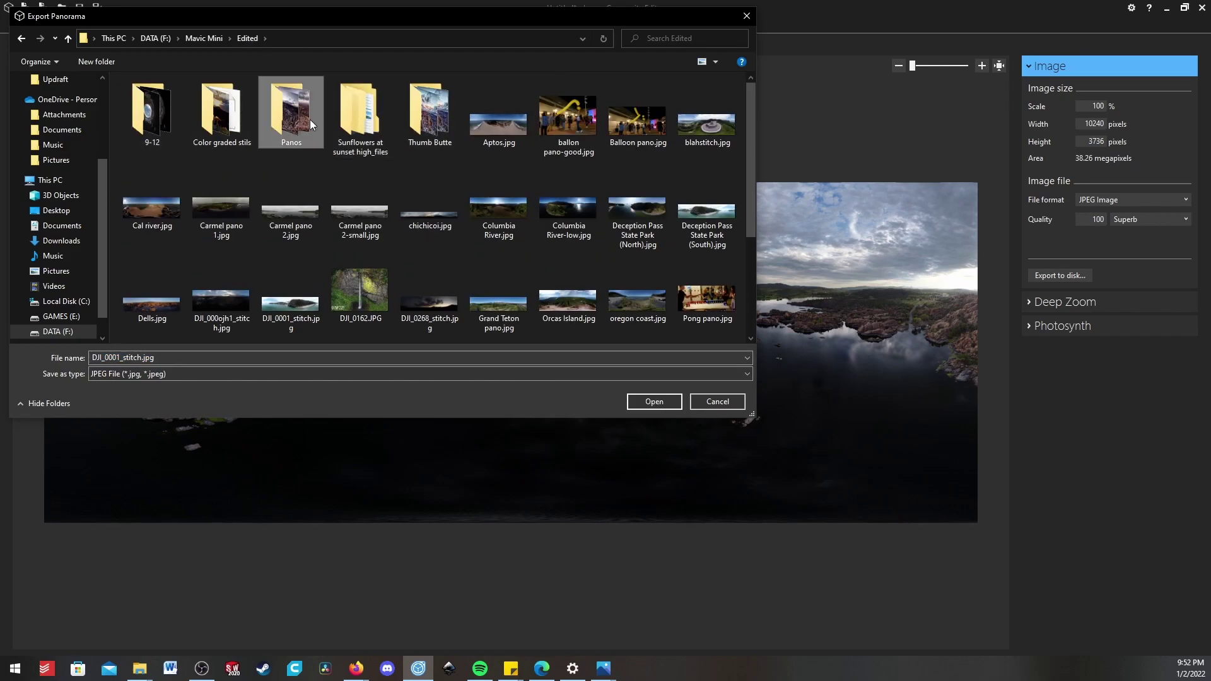
click(140, 359)
key(ctrl+a)
text(Testing)
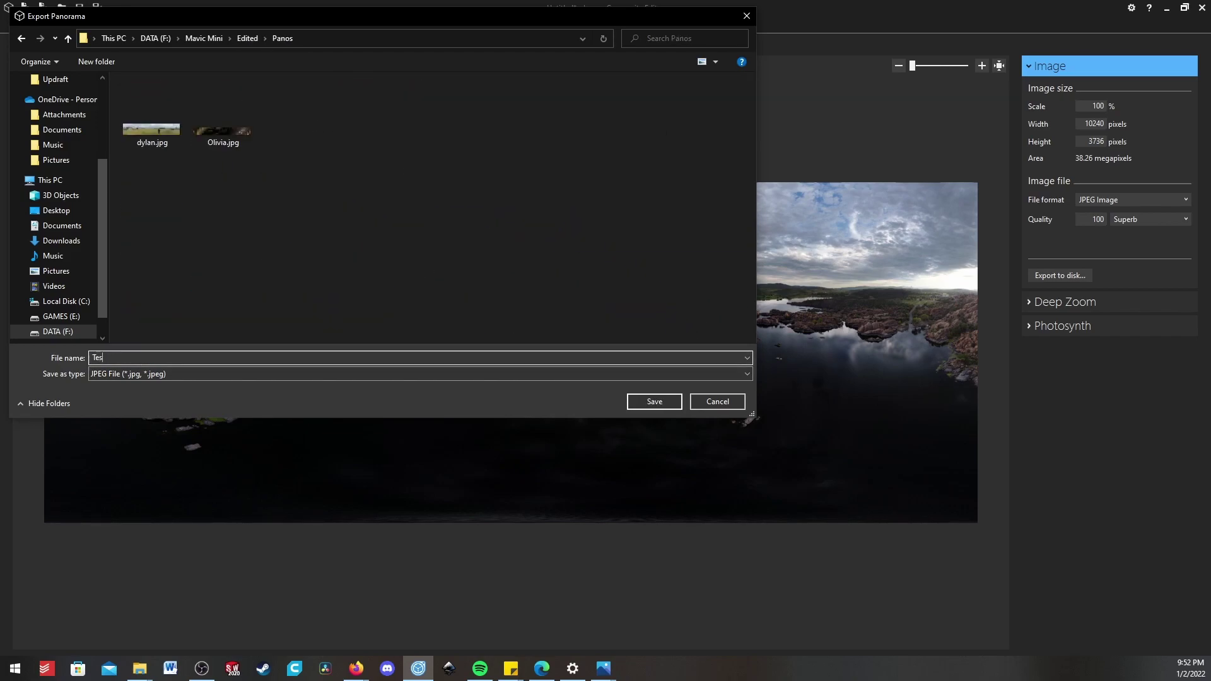
click(654, 401)
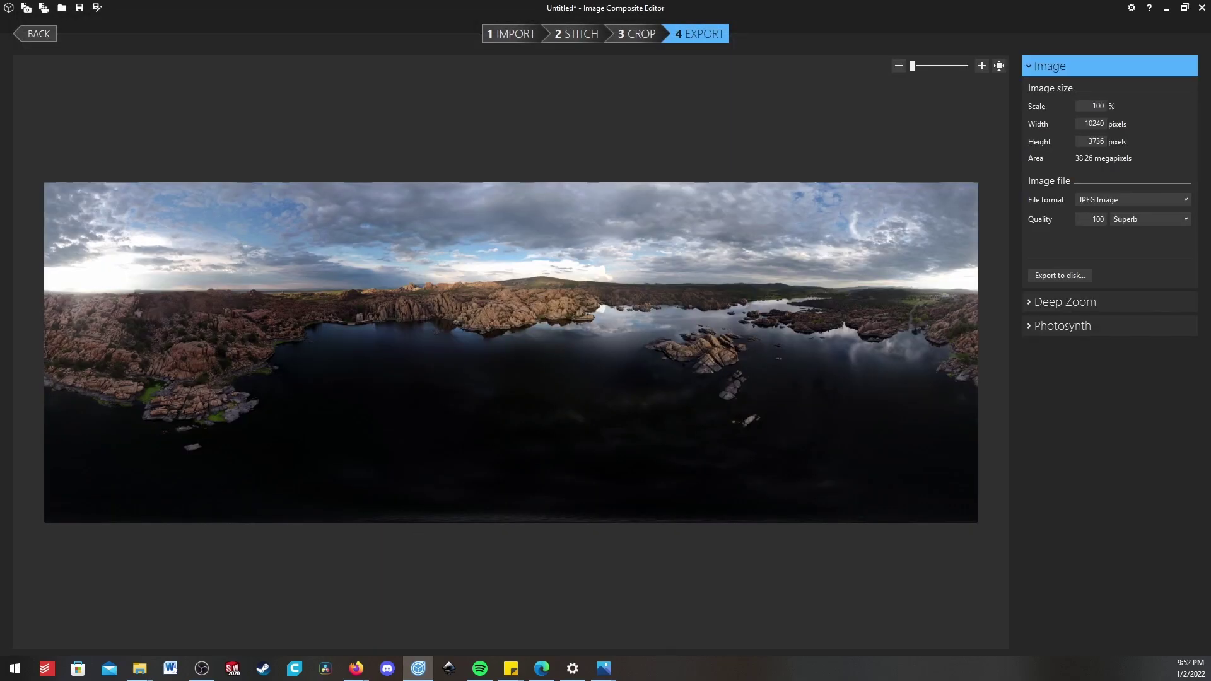
- Switch to Kuula in the browser and upload the exported Testing.jpg panorama
key(alt+Tab)
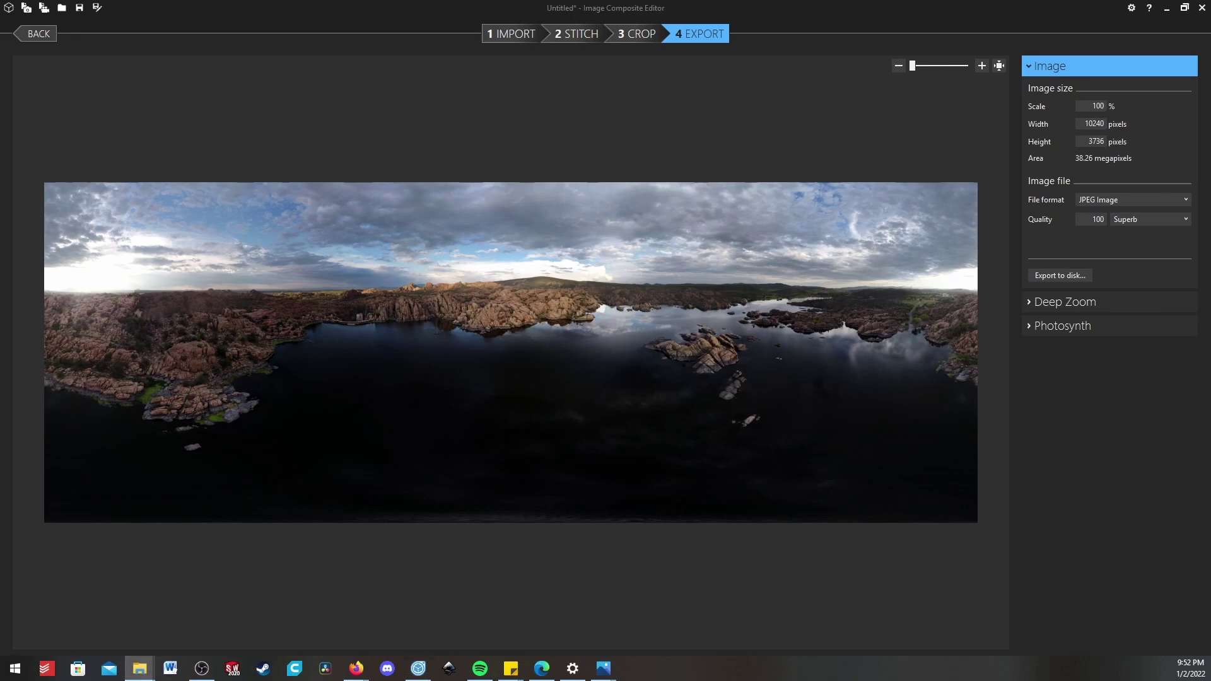
drag(0, 181, 646, 77)
double_click(646, 75)
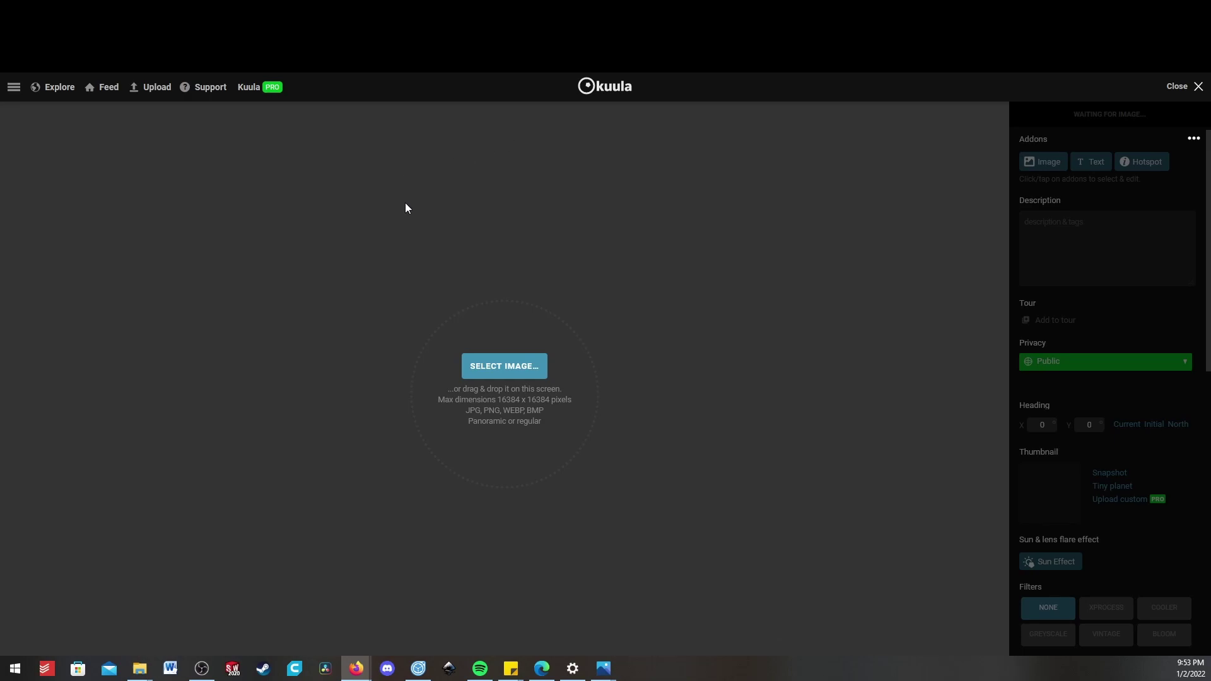
click(536, 371)
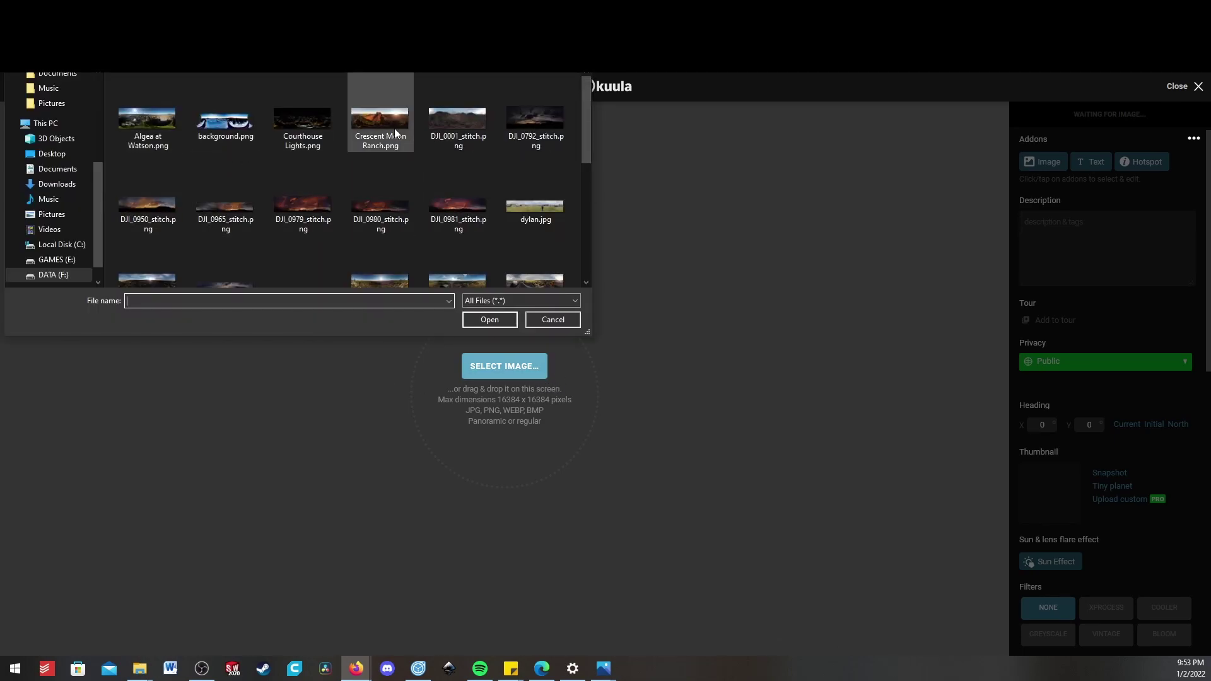
scroll(395, 127, down, 8)
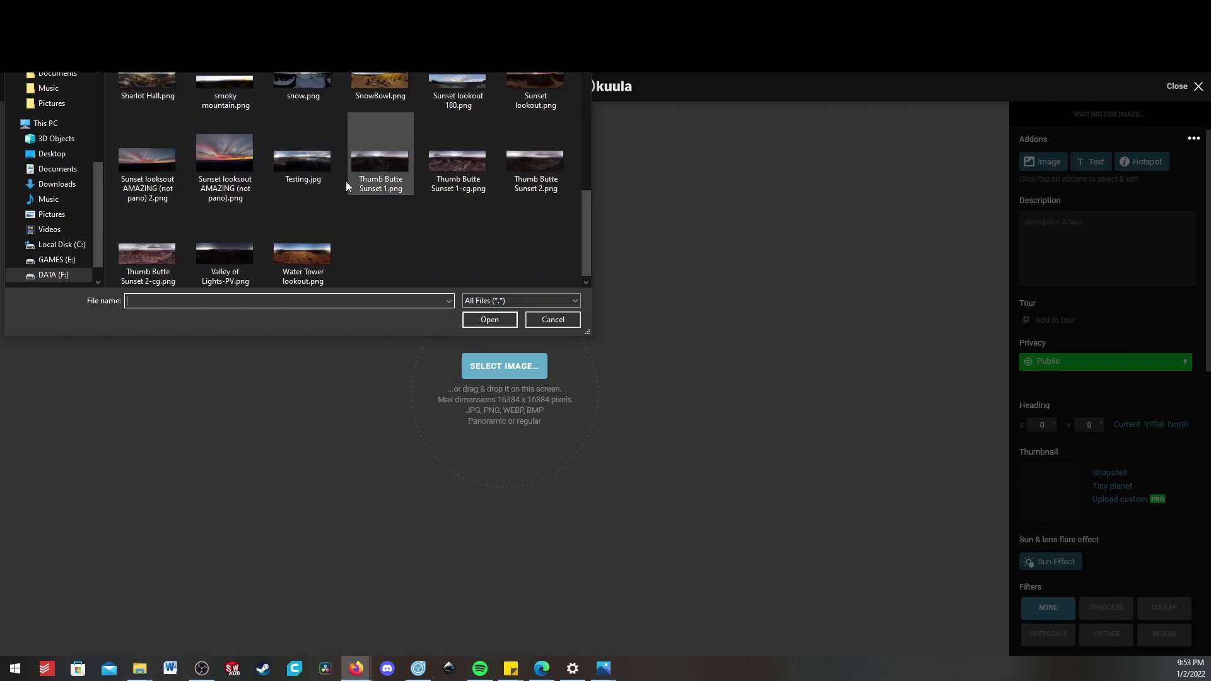
double_click(303, 163)
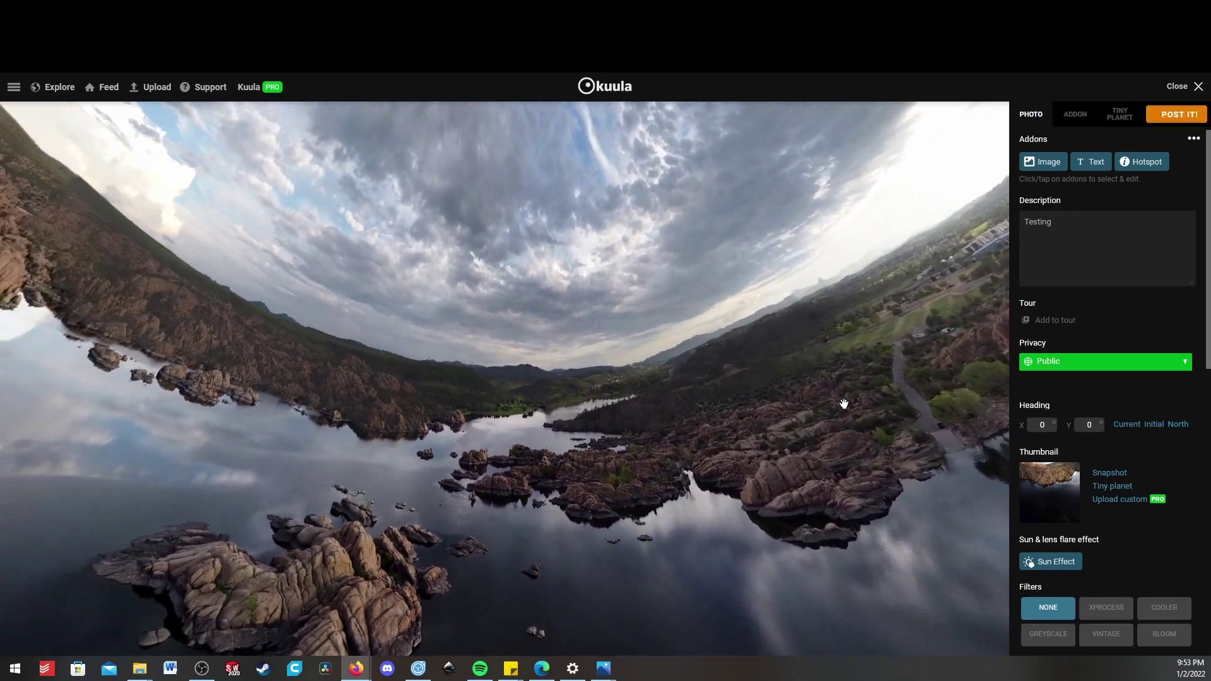
- Set the panorama's starting view to heading X 13, Y -25 and post the image publicly
mouse_move(844, 404)
mouse_down()
mouse_move(784, 384)
mouse_move(700, 481)
mouse_move(467, 480)
mouse_move(421, 322)
mouse_up()
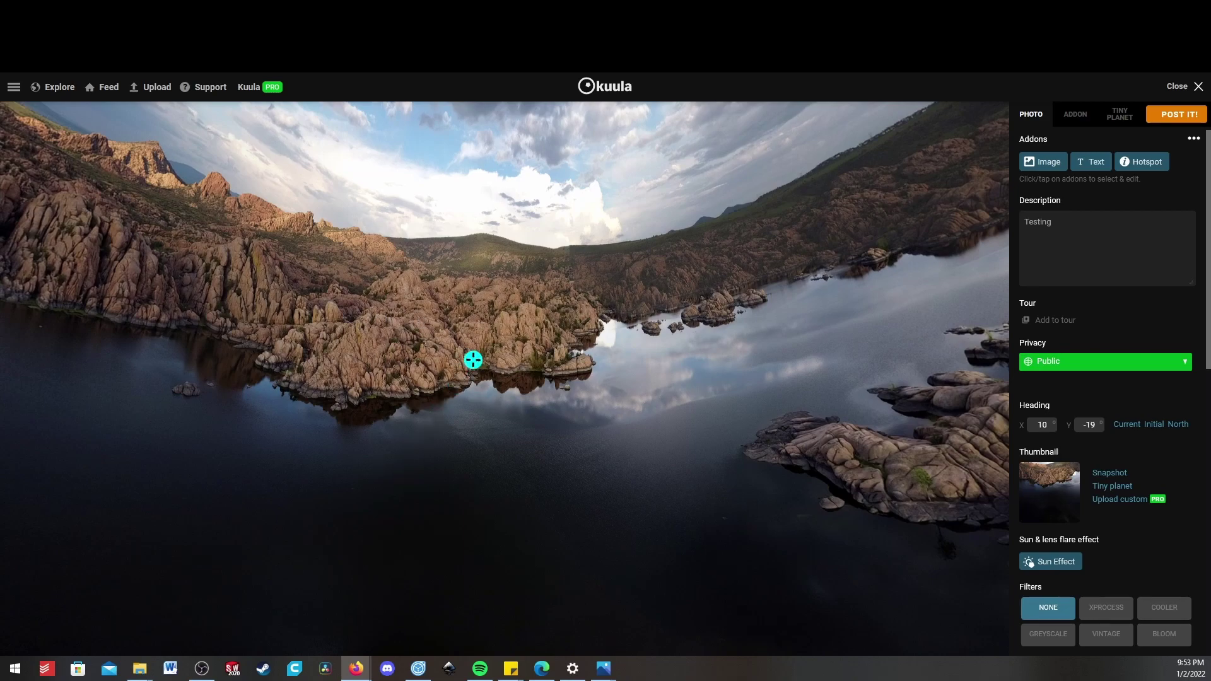
drag(624, 305, 449, 371)
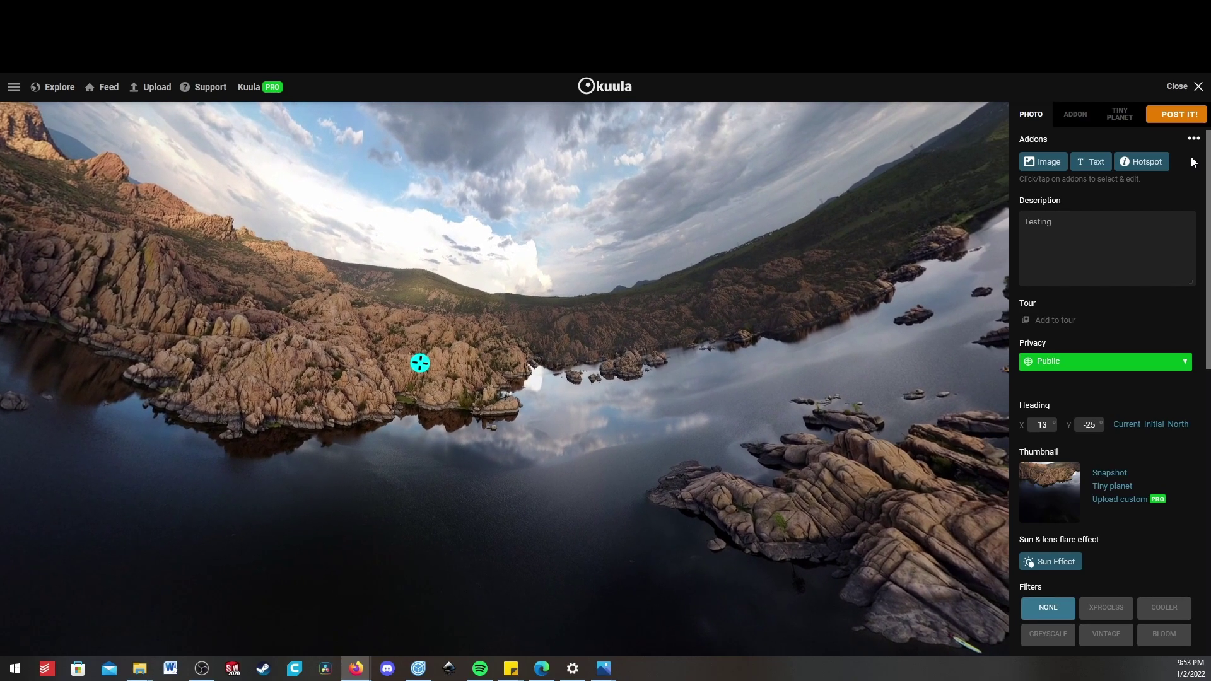
click(1172, 116)
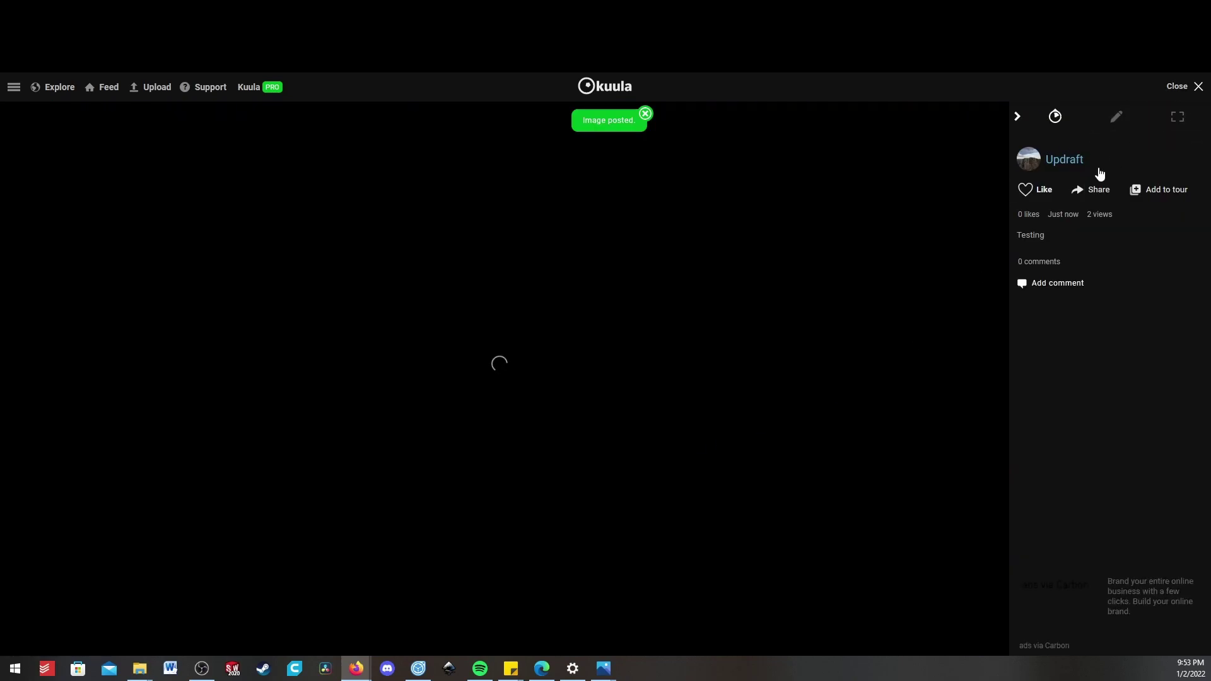
- Open the posted panorama for editing and move its starting view onto the rock island at heading X 76, Y 22
click(1112, 121)
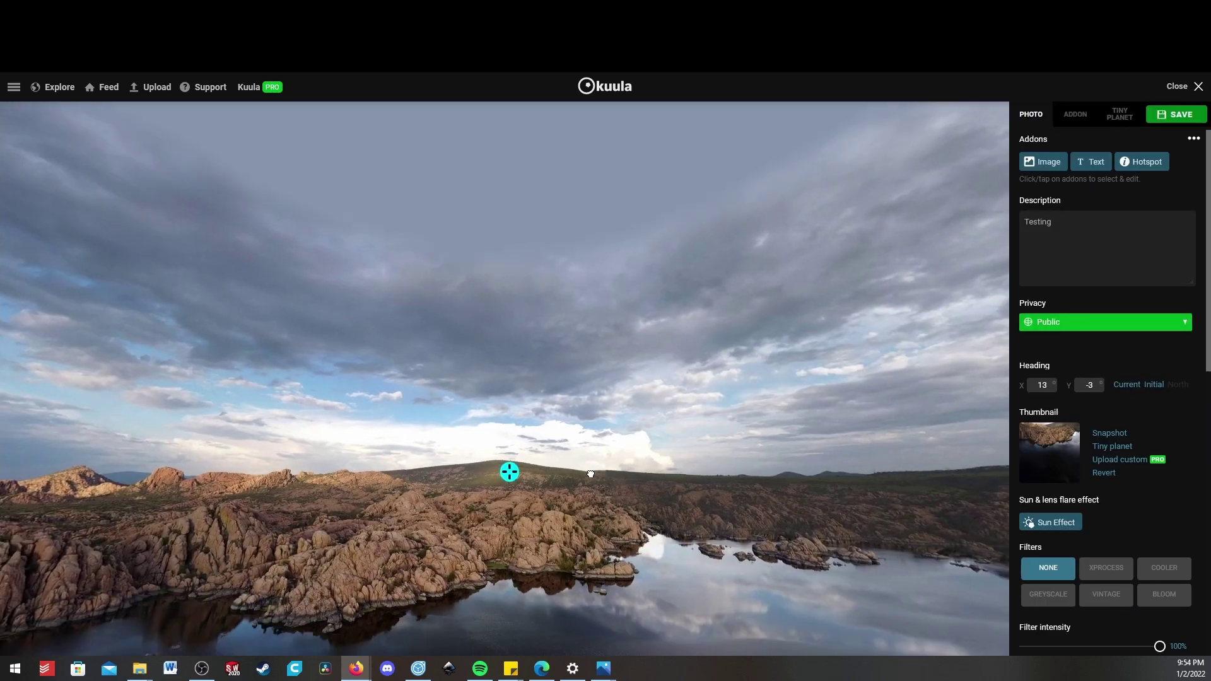
drag(591, 474, 555, 306)
mouse_move(478, 304)
mouse_down()
mouse_move(496, 327)
mouse_move(511, 295)
mouse_up()
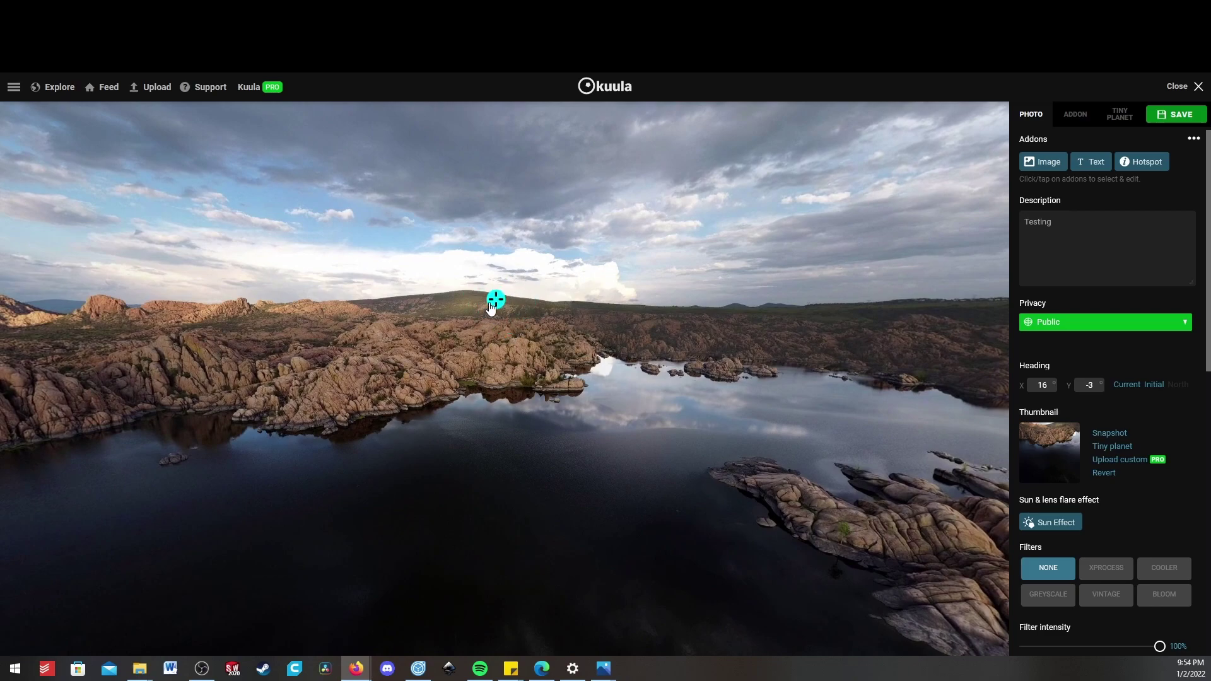
mouse_move(707, 357)
mouse_down()
mouse_move(728, 395)
mouse_move(343, 189)
mouse_move(353, 221)
mouse_move(504, 284)
mouse_up()
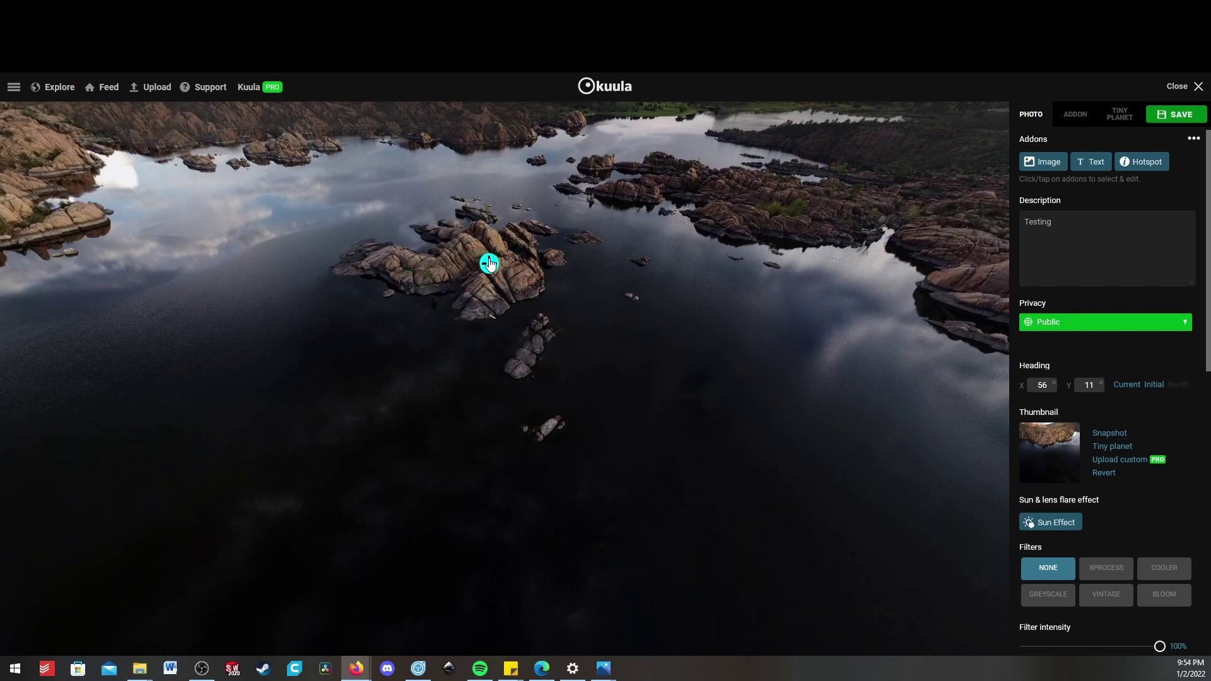
drag(468, 379, 465, 427)
drag(466, 340, 468, 397)
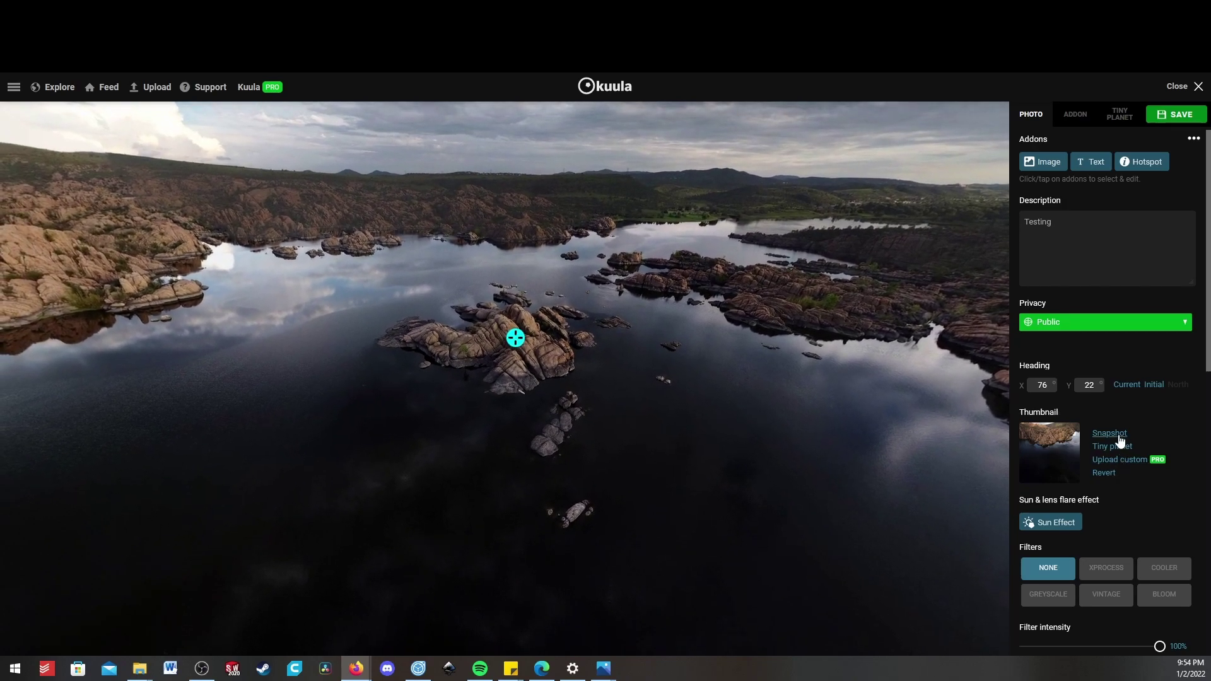
- Make a snapshot of the current view as the thumbnail, preview it, and replace it with a tiny planet thumbnail
click(1110, 434)
mouse_move(1032, 453)
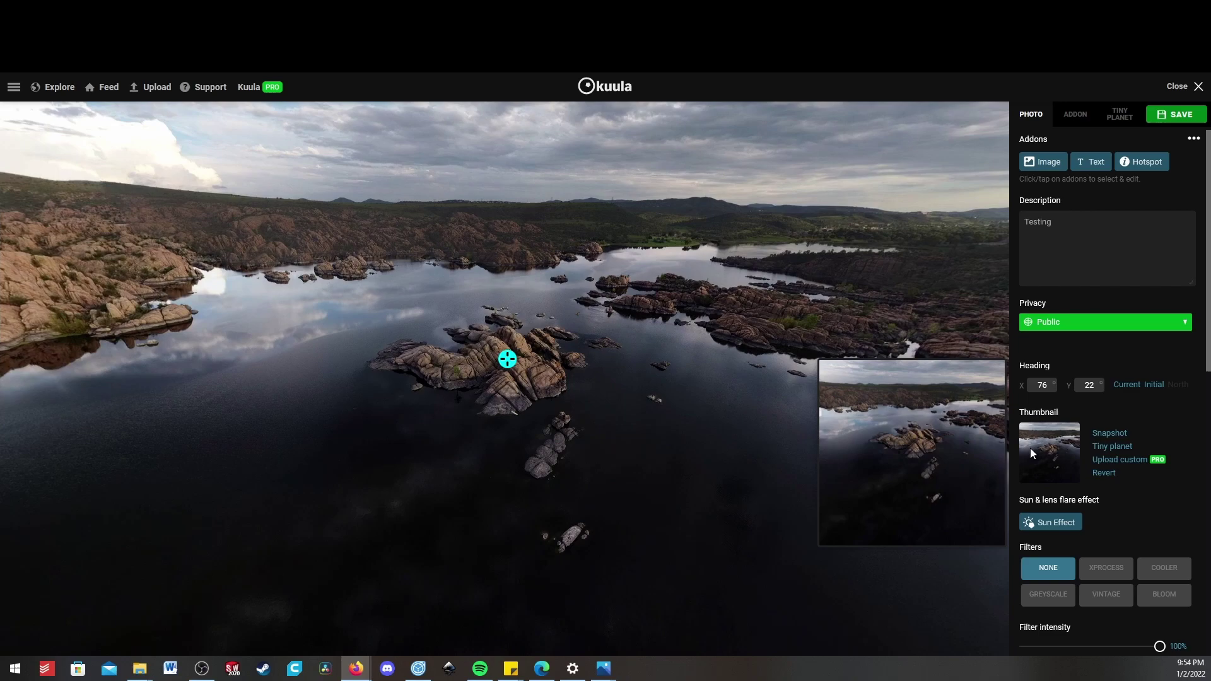
click(1111, 447)
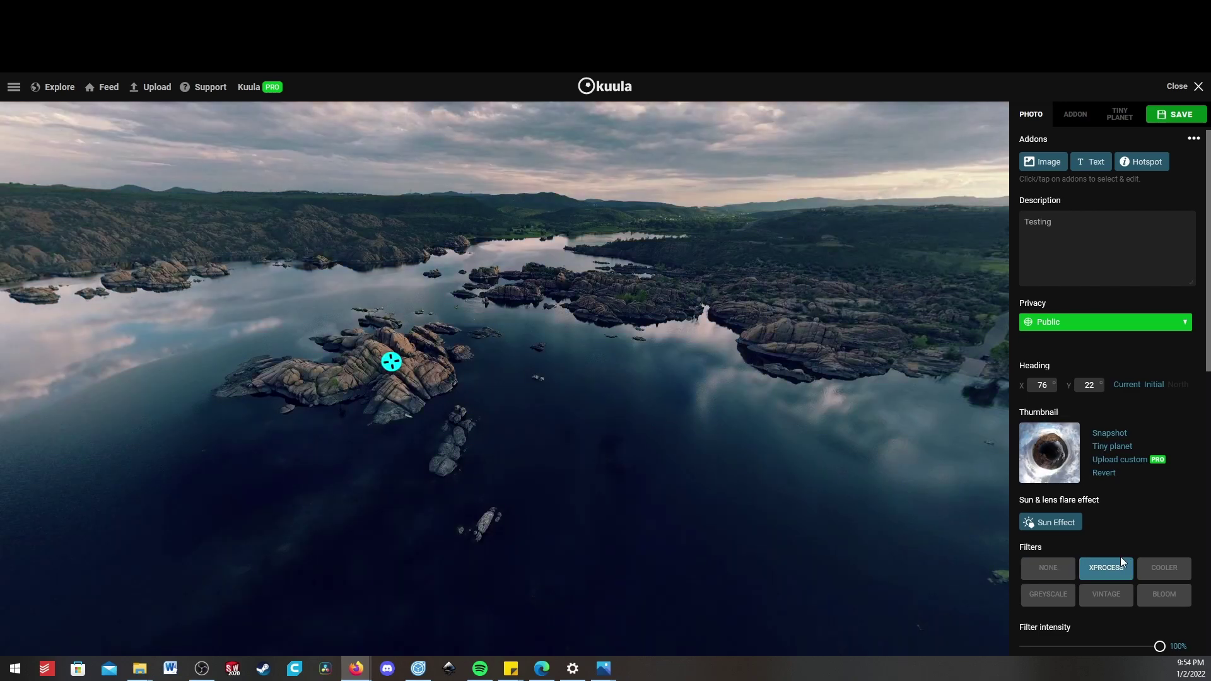
- Try the Cooler, Greyscale and Vintage filters, apply Bloom and inspect it across the sunlit rocky shore
click(1183, 567)
click(1045, 599)
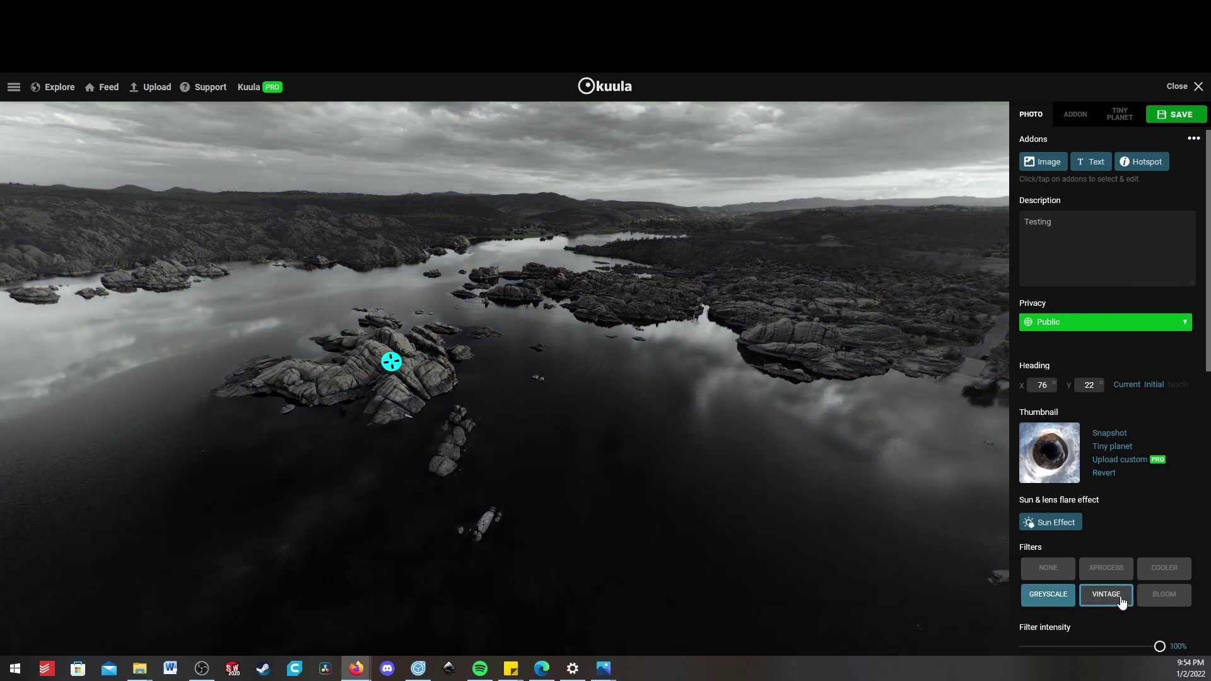
click(1108, 599)
click(1164, 594)
drag(522, 425, 954, 528)
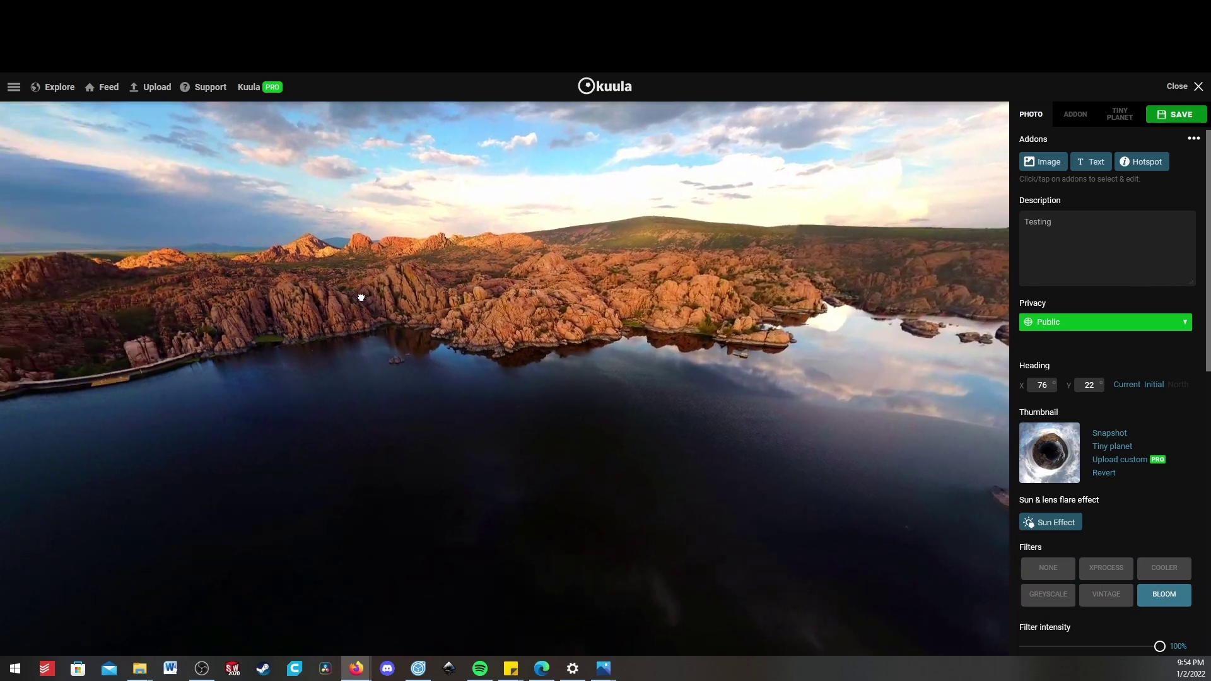
drag(361, 297, 1011, 319)
drag(253, 348, 498, 243)
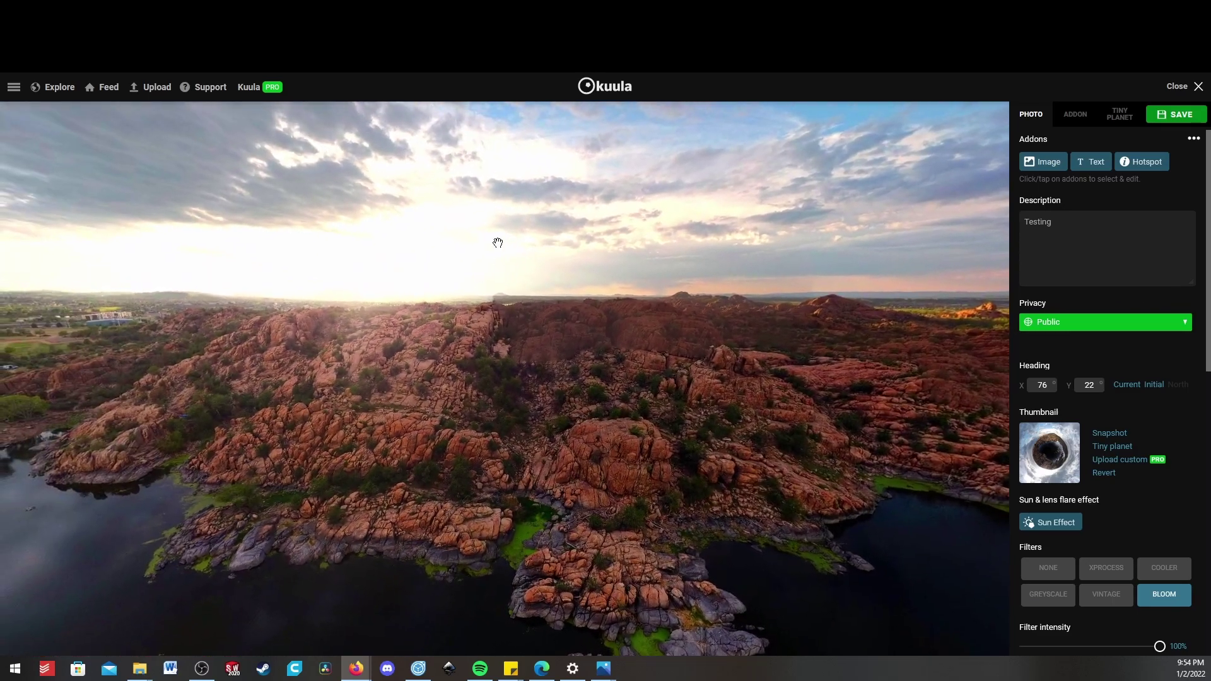
- Compare the sunlit shore with no filter and with Bloom, leaving Bloom applied
click(1047, 568)
drag(398, 383, 494, 392)
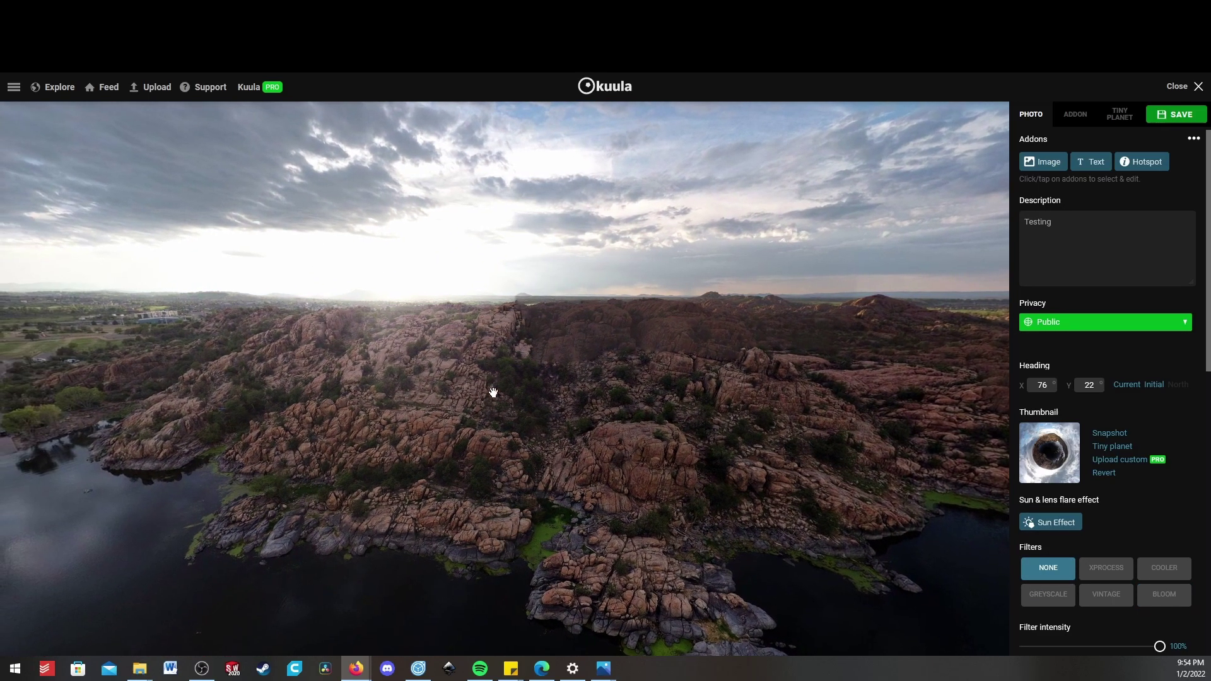
click(1164, 595)
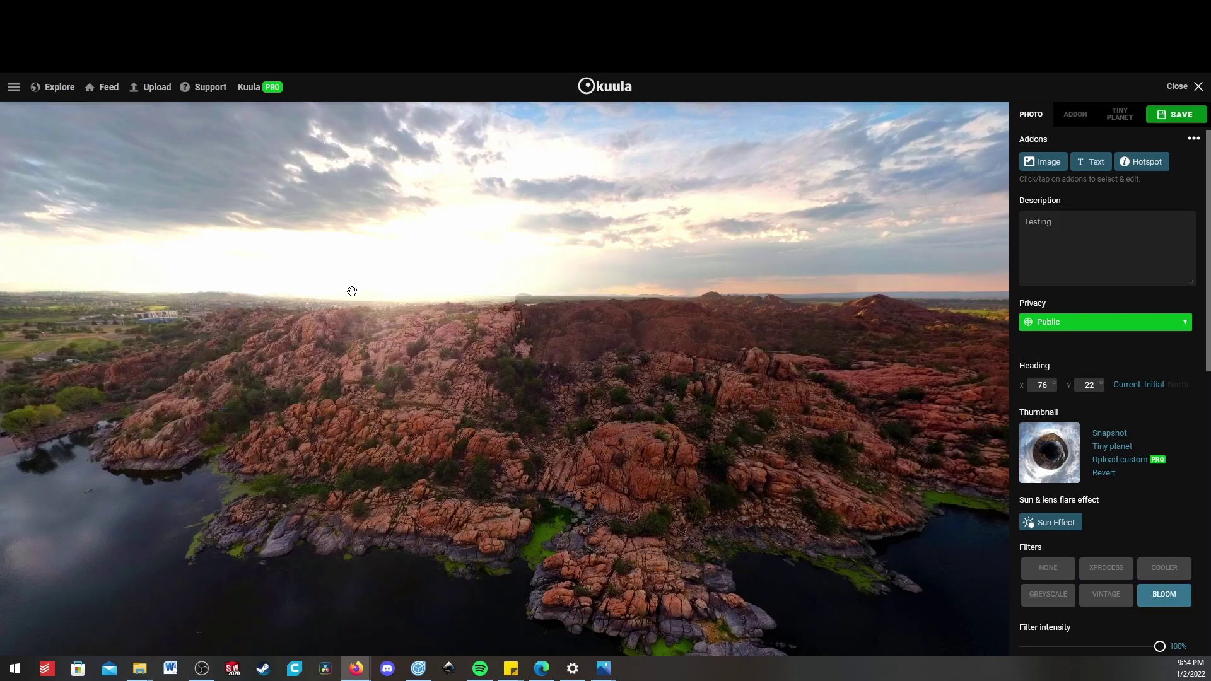
- Try out HDR tone mapping and a sharpness of 19%, and return both to 0%
scroll(1115, 495, down, 3)
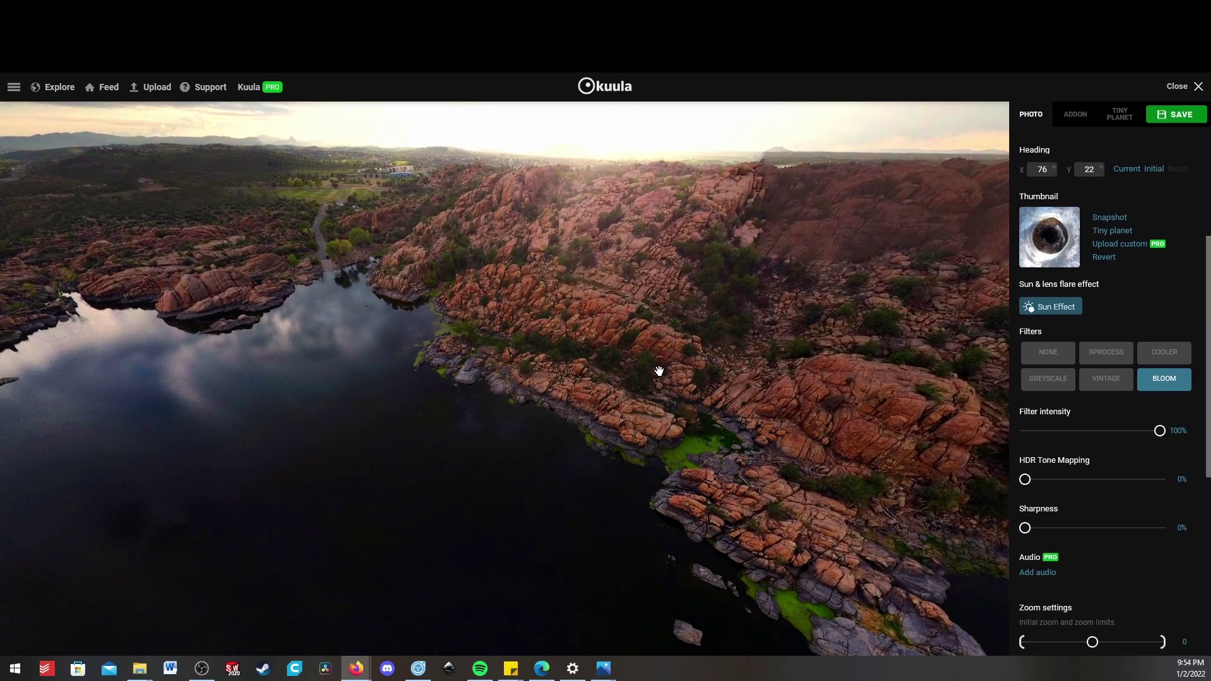
drag(659, 371, 751, 441)
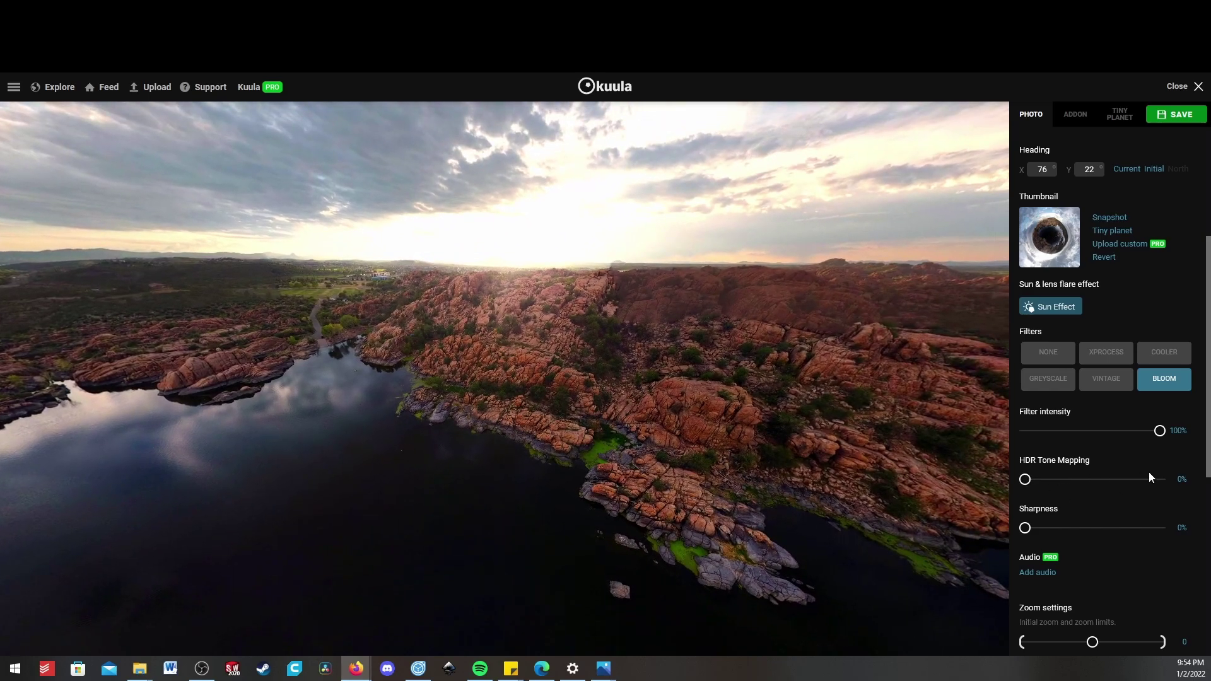
mouse_move(1033, 487)
mouse_down()
mouse_move(1108, 483)
mouse_move(1024, 481)
mouse_up()
scroll(1133, 460, down, 2)
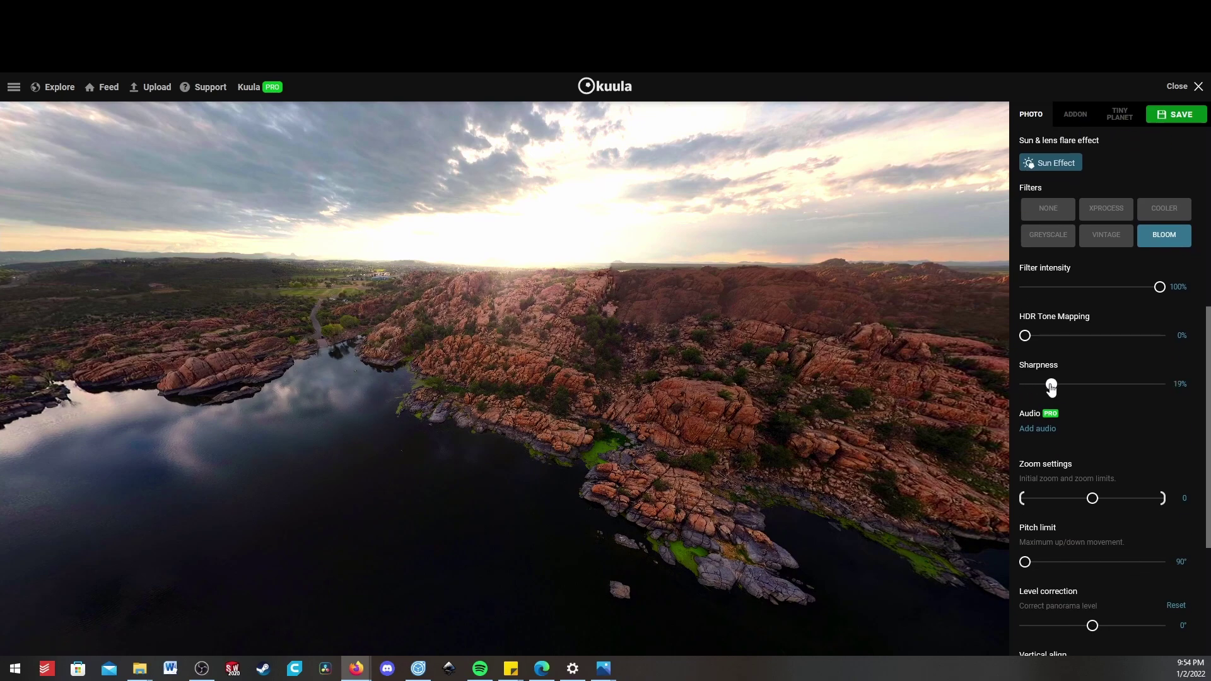
- Test initial zoom values of 44 and -16 against the view, and set the initial zoom to -7
scroll(1110, 479, down, 1)
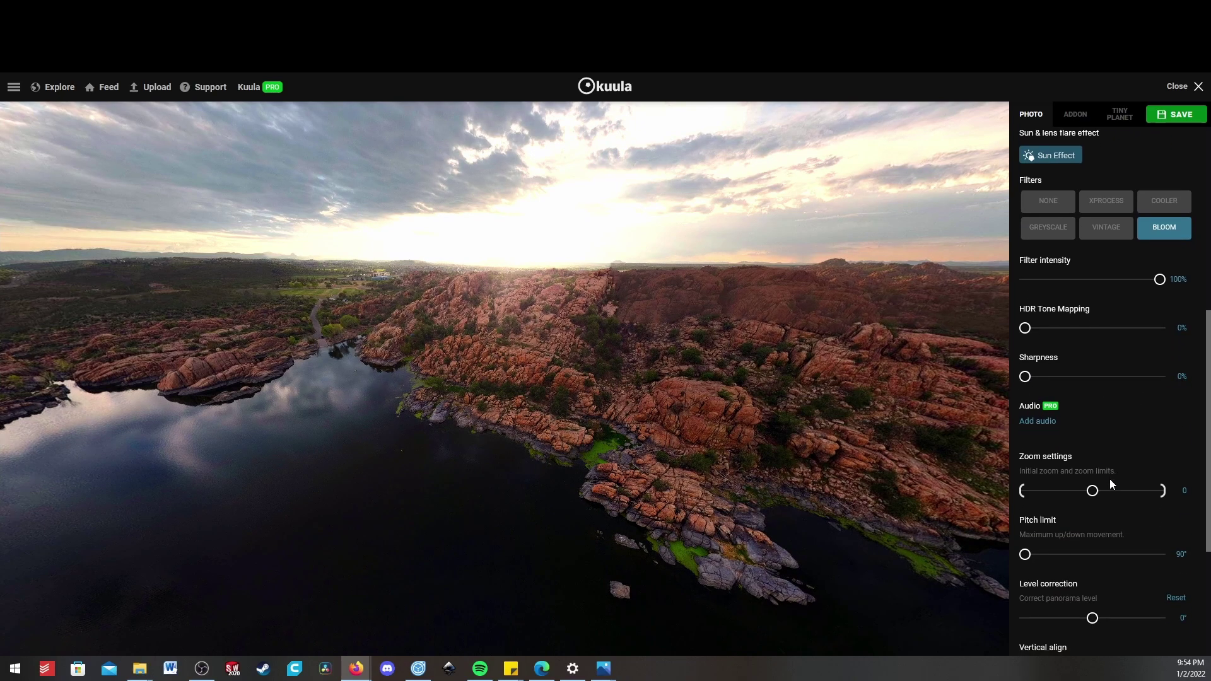
drag(1092, 427, 1122, 427)
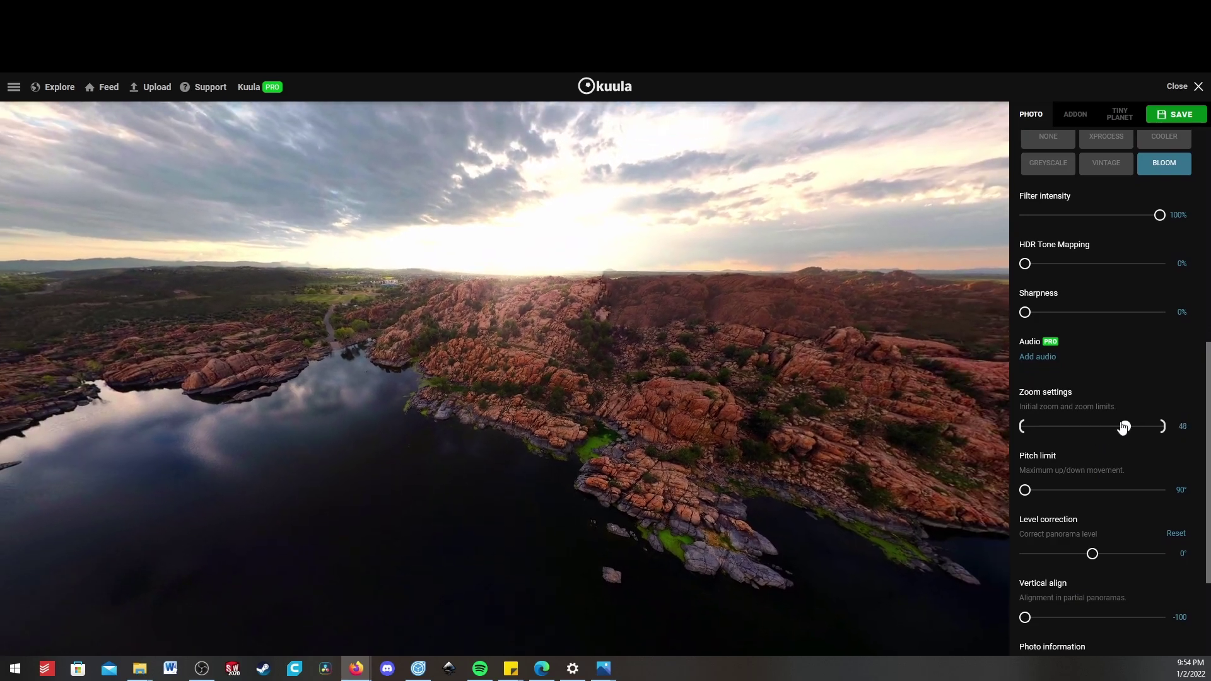
drag(673, 352, 480, 353)
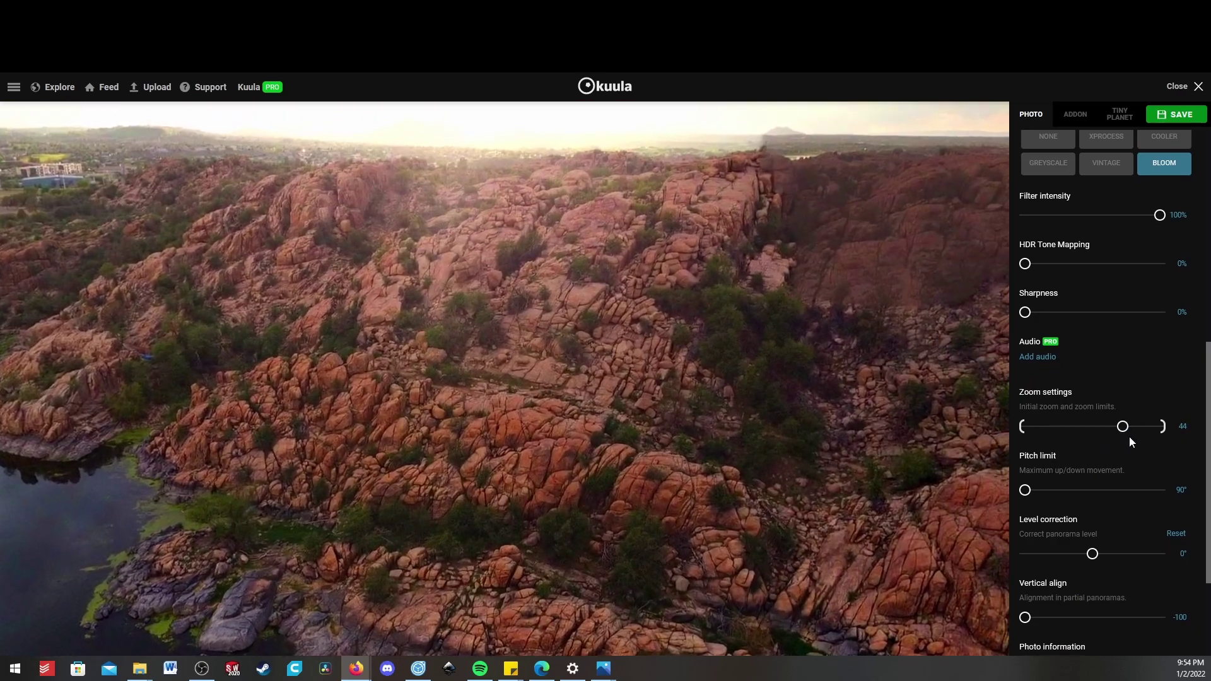
drag(1123, 427, 1081, 429)
scroll(568, 337, up, 3)
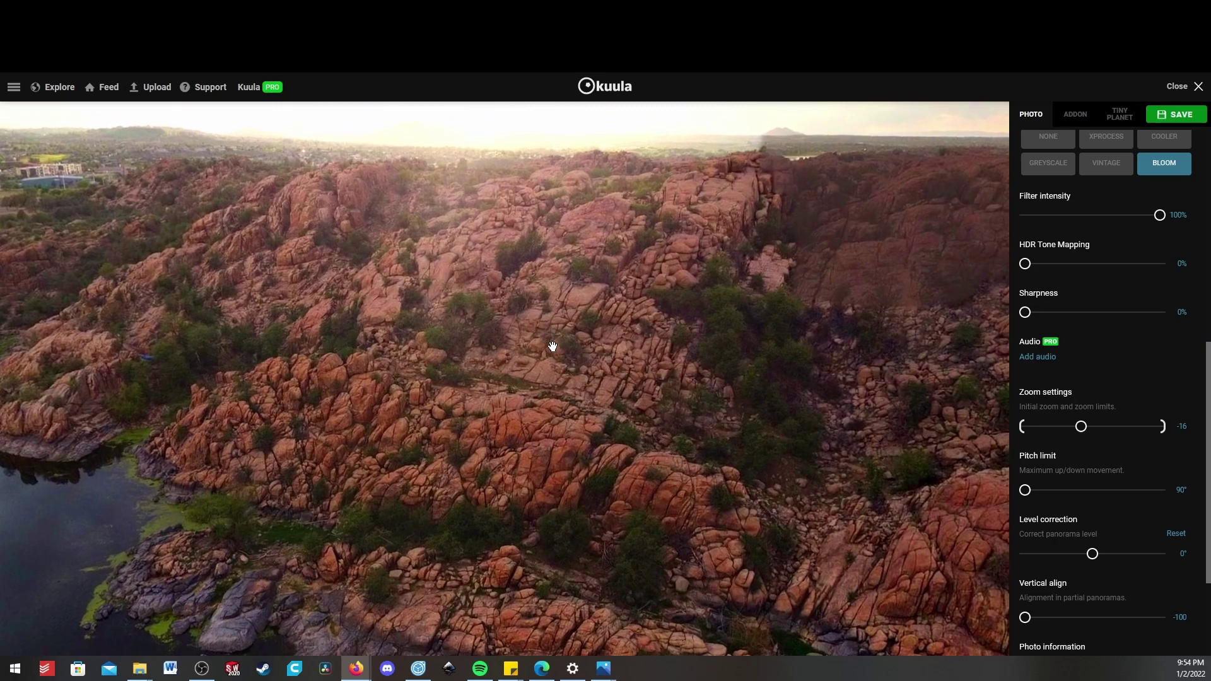
drag(551, 344, 860, 411)
drag(1081, 427, 1088, 430)
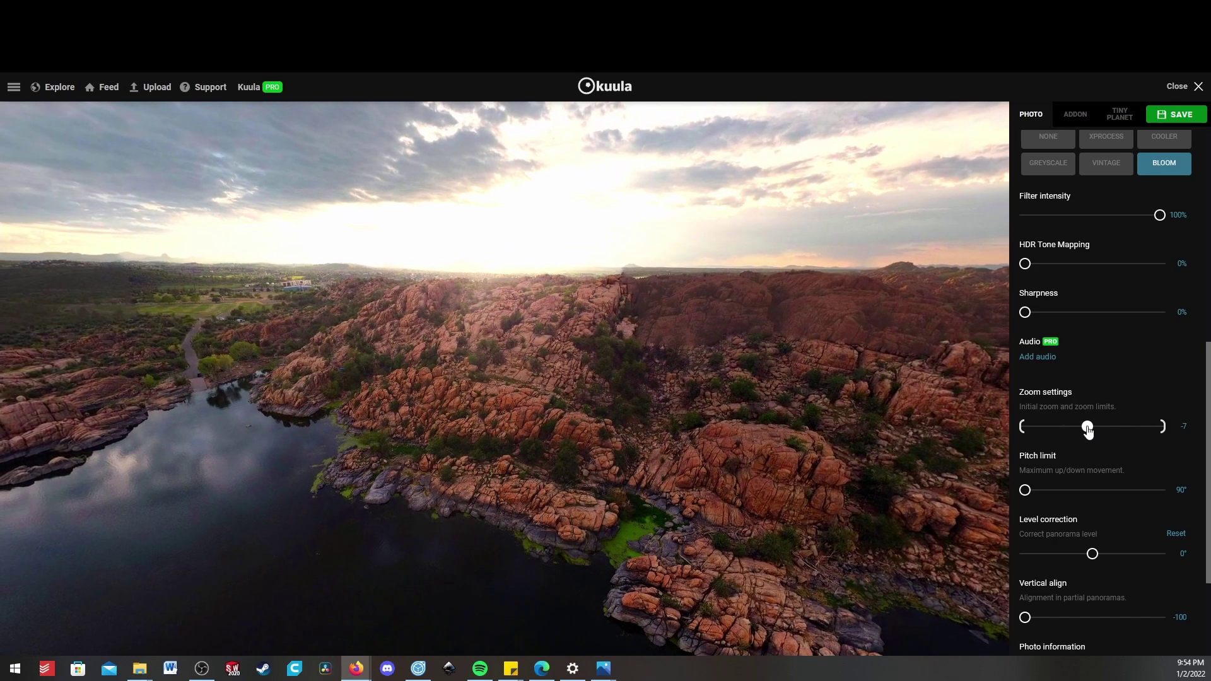
- Set the pitch limit to 72° and test it by looking up at the sky and down at the water
drag(1044, 493, 1051, 493)
drag(590, 334, 557, 551)
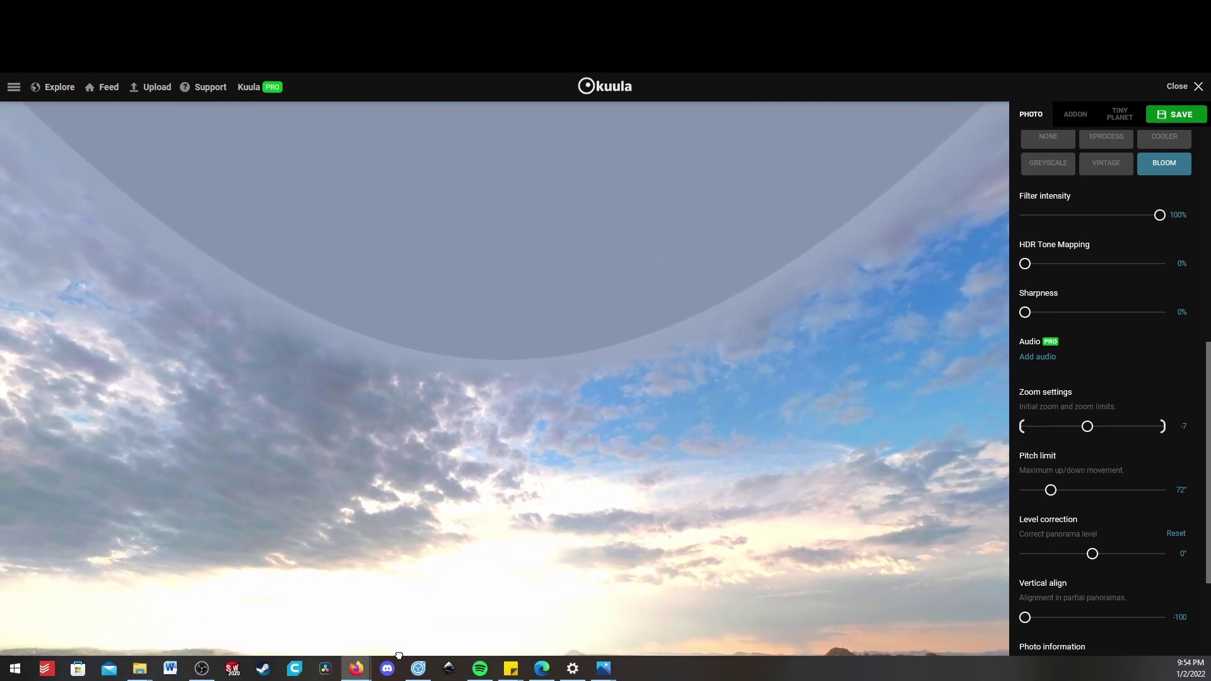
drag(405, 276, 396, 129)
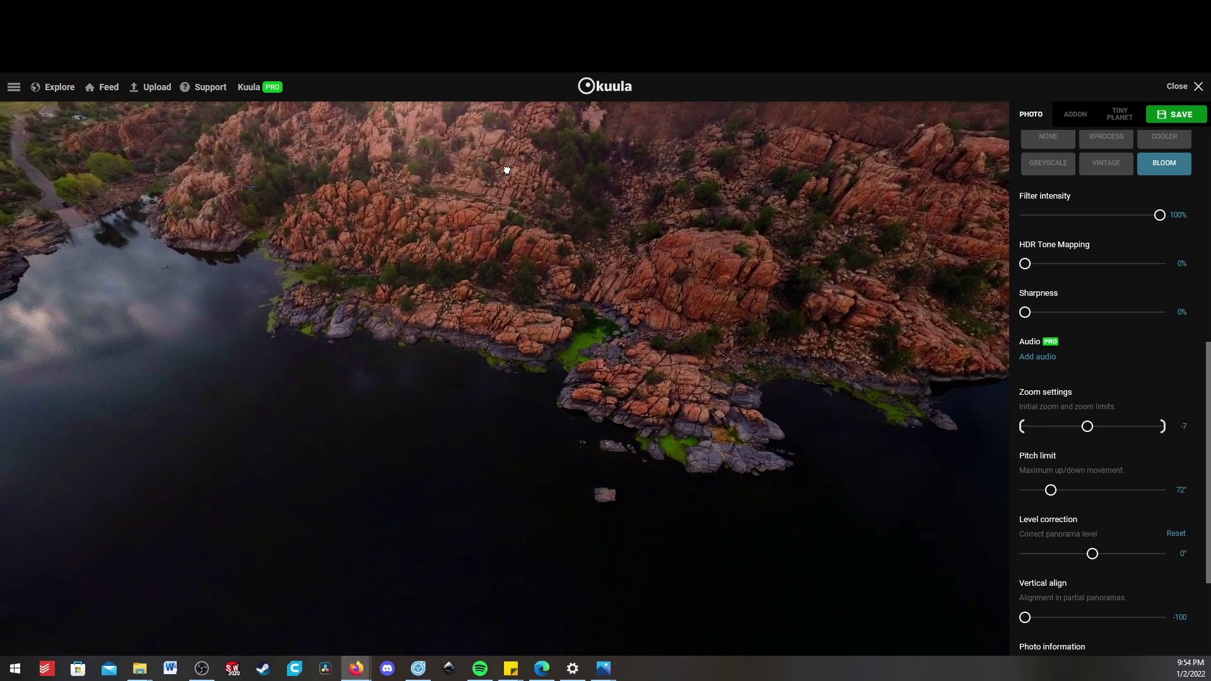
drag(505, 169, 511, 133)
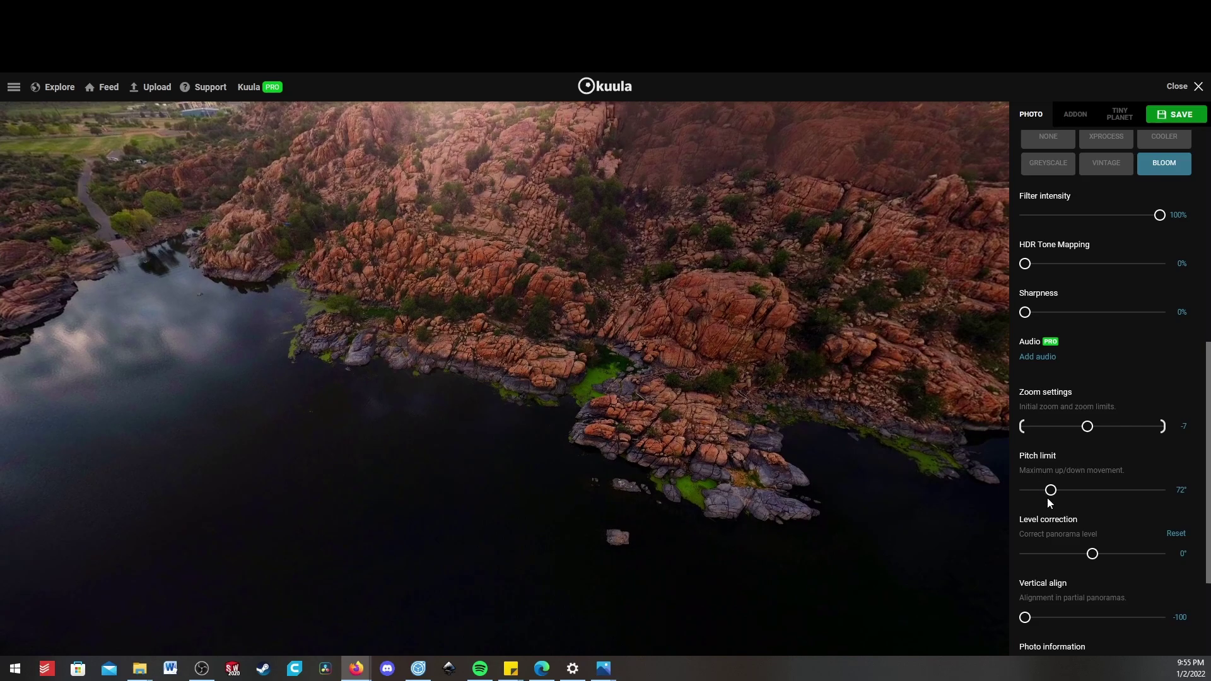
- Try a pitch limit of 47° and test the level correction, leaving the level at 0°
drag(1059, 492, 1090, 490)
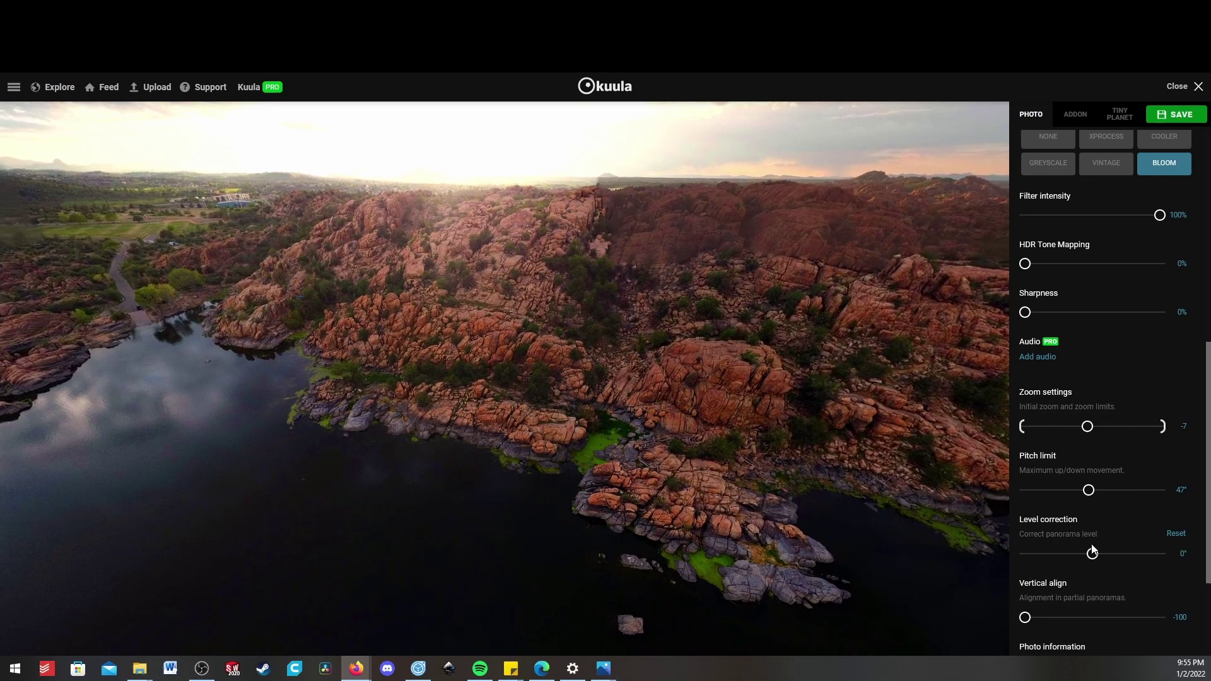
mouse_move(1091, 553)
mouse_down()
mouse_move(1128, 550)
mouse_move(1079, 555)
mouse_move(1092, 554)
mouse_up()
scroll(529, 368, down, 3)
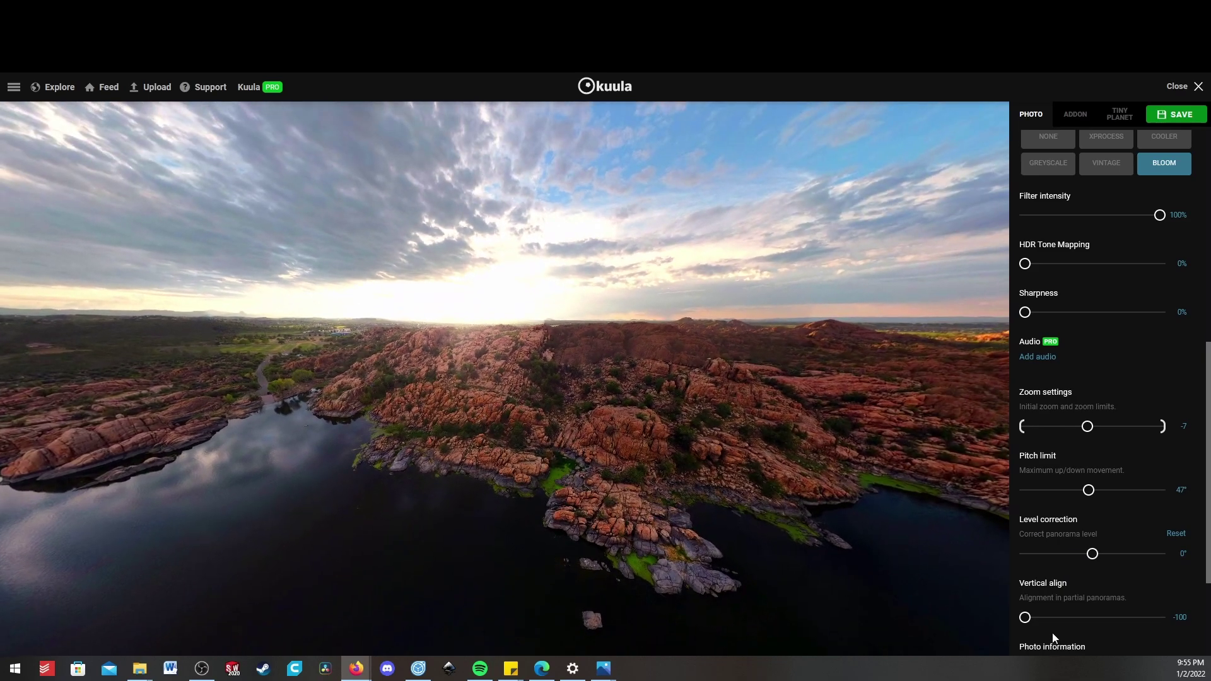
- Set the pitch limit to 90° and test a vertical alignment of -8 while looking down at the water, returning the alignment to -100
mouse_move(1025, 618)
mouse_down()
mouse_move(1089, 617)
mouse_move(1027, 617)
mouse_up()
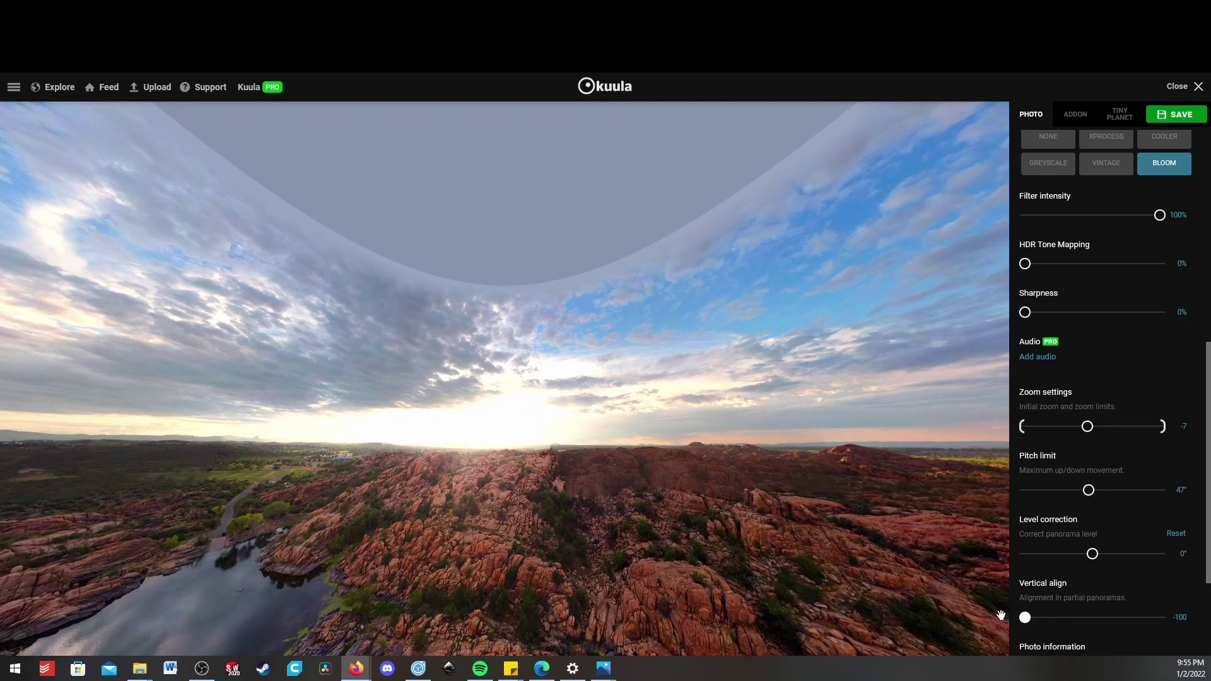
mouse_move(1026, 618)
mouse_down()
mouse_move(1119, 617)
mouse_move(1015, 616)
mouse_up()
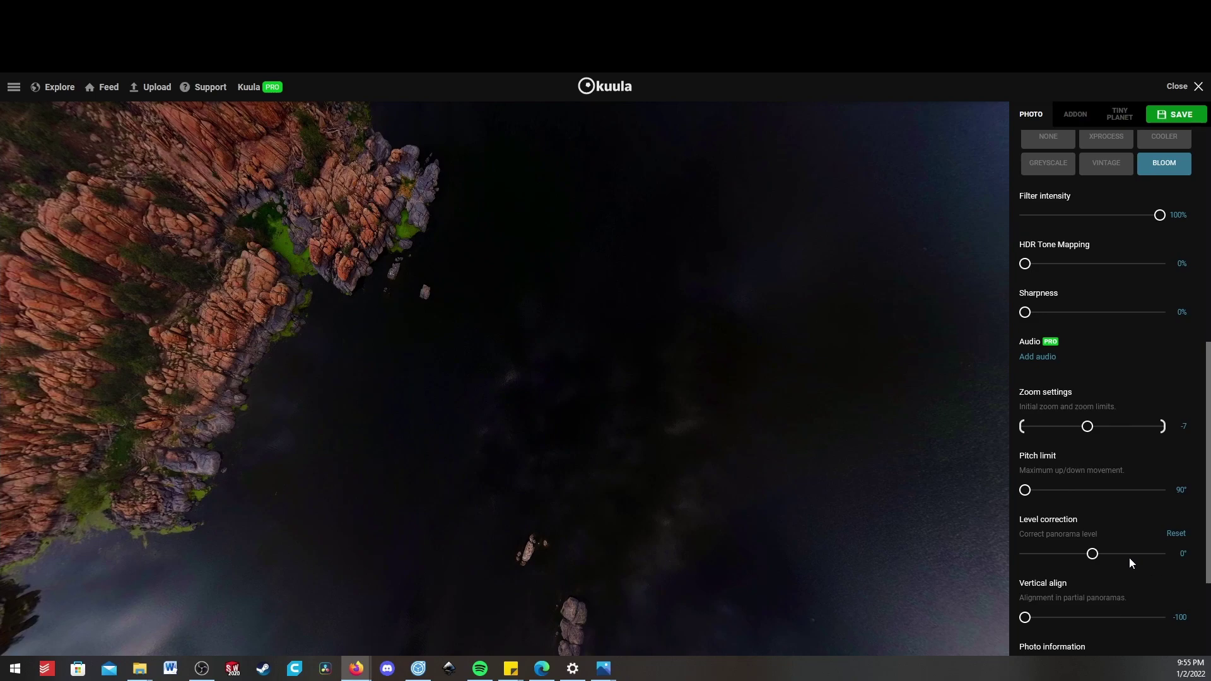
drag(1027, 620, 1089, 617)
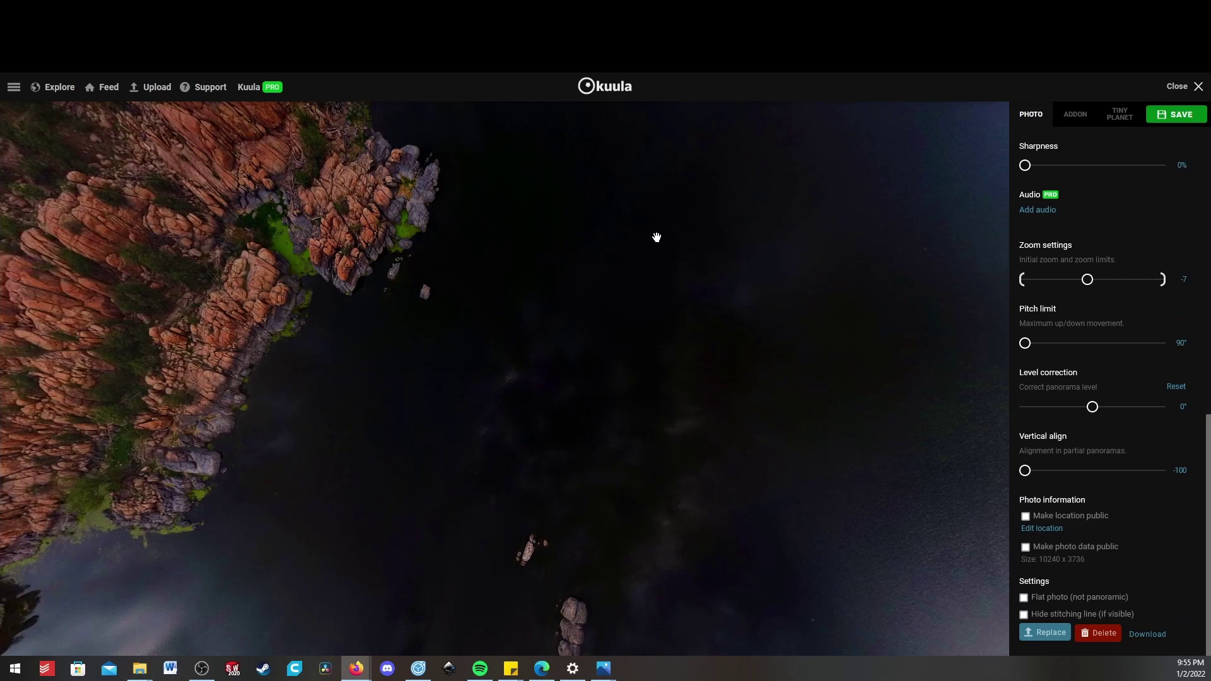
- Turn the panorama to face along the lake with the red rock shore beside it, and save the post
drag(657, 237, 841, 473)
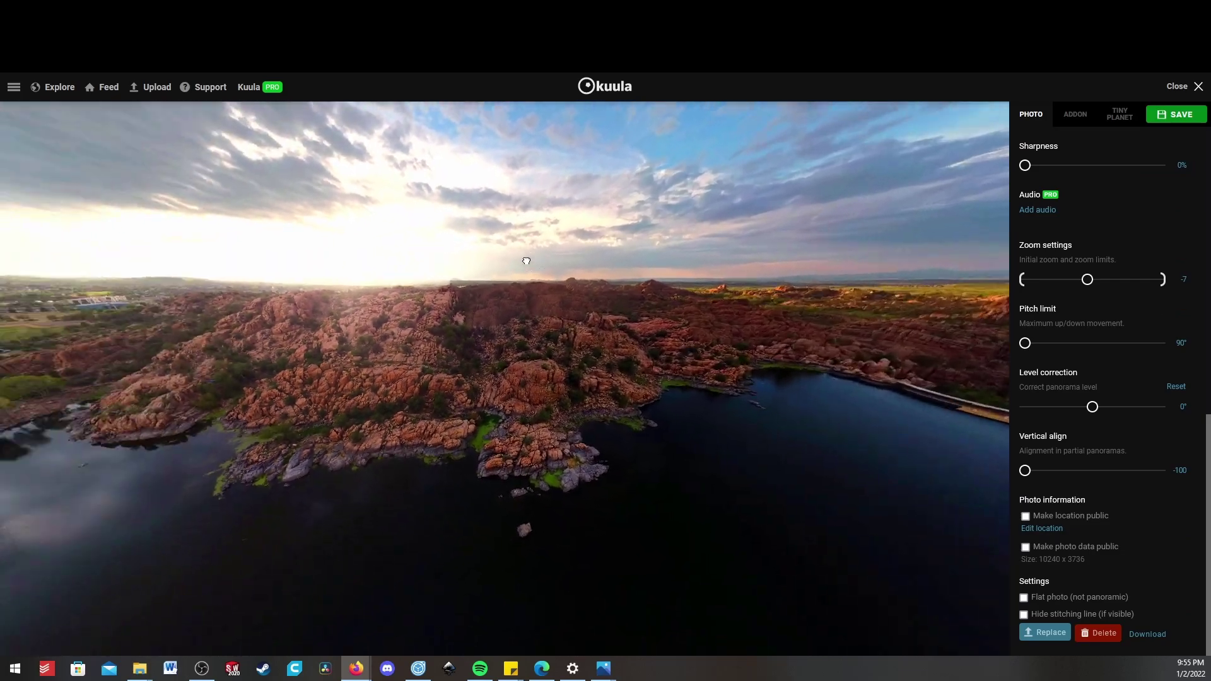
drag(527, 260, 883, 284)
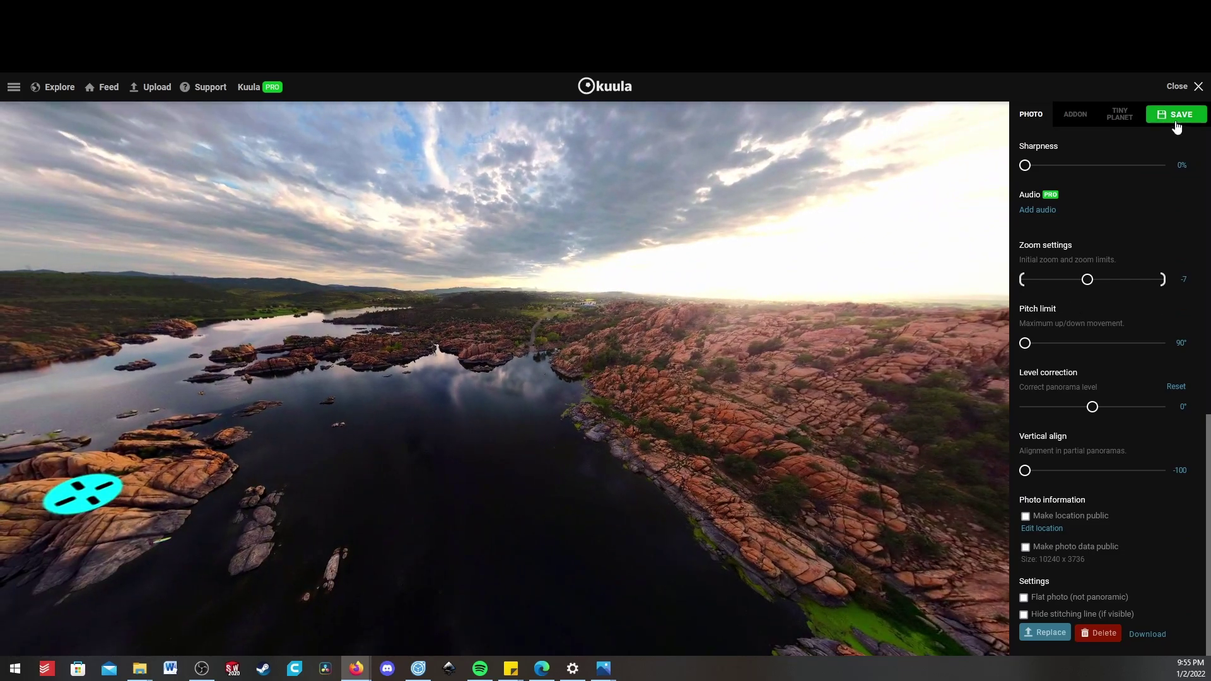
click(1178, 119)
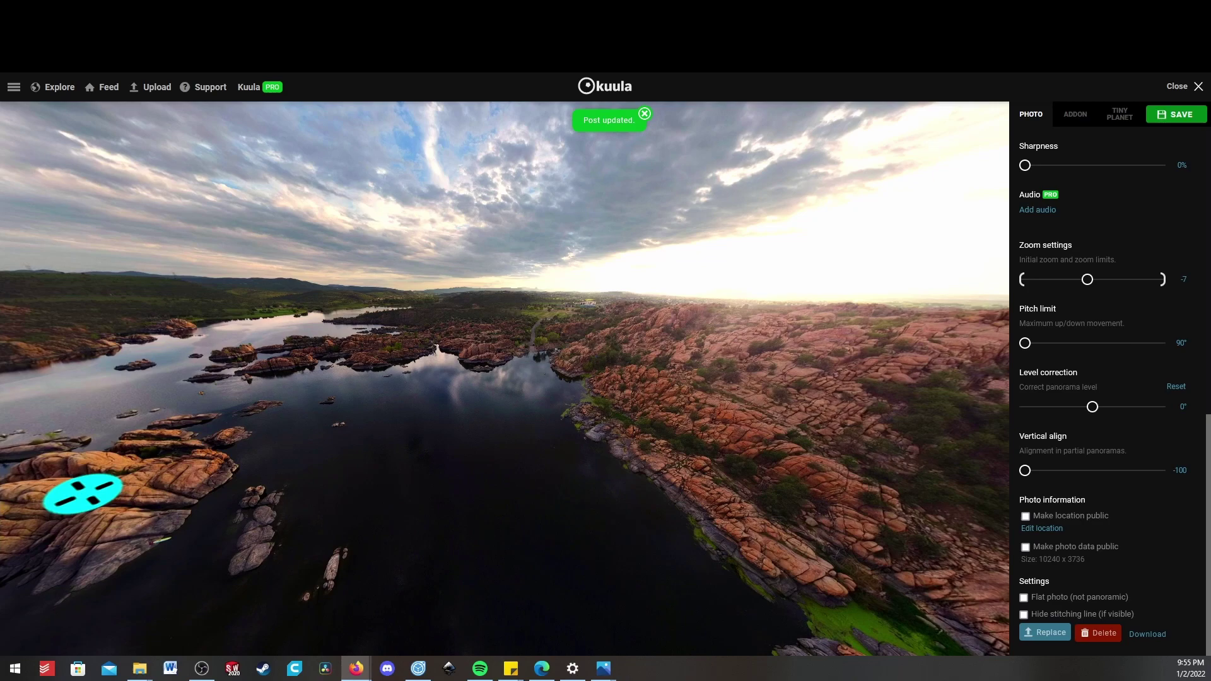